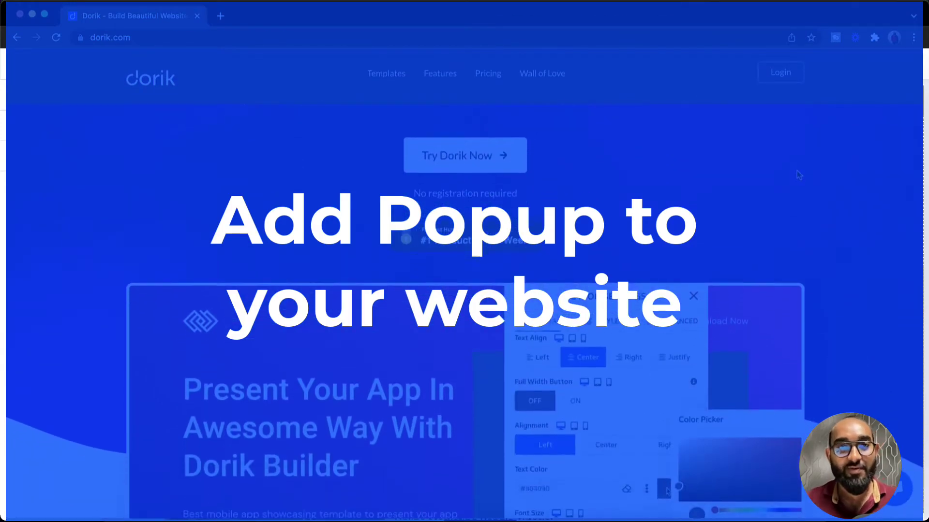
Scroll down the Home page past the Join 15,000+ Happy Travellers Worldwide hero
scroll(799, 175, "down", 5)
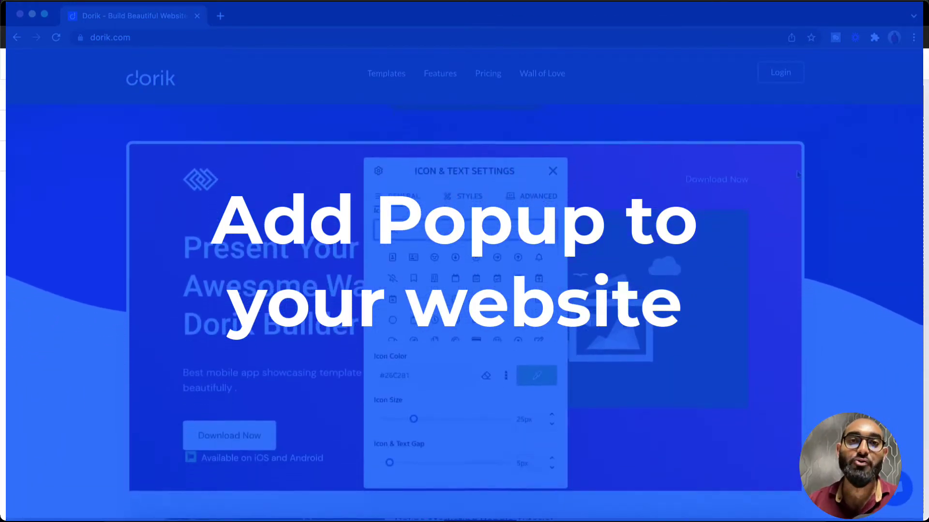
scroll(799, 169, "down", 3)
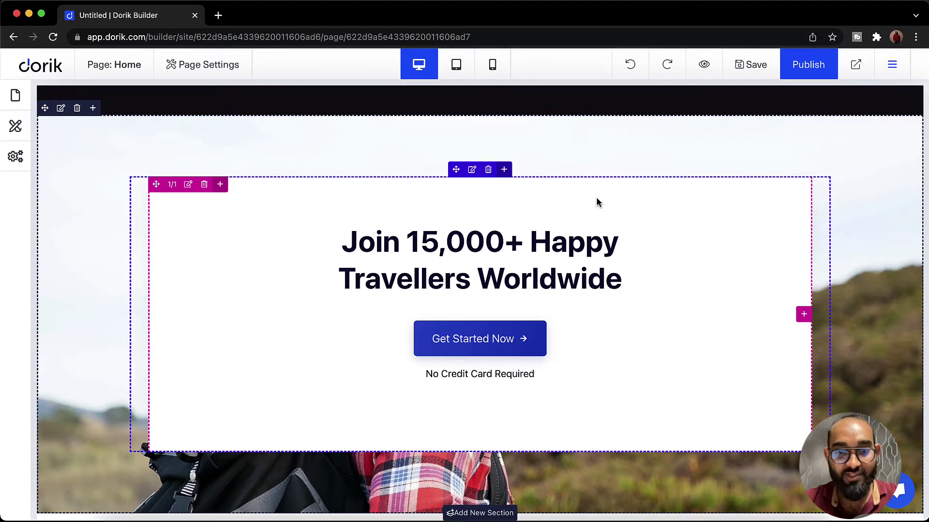
Add a one-column custom section below the hero
left_click(472, 513)
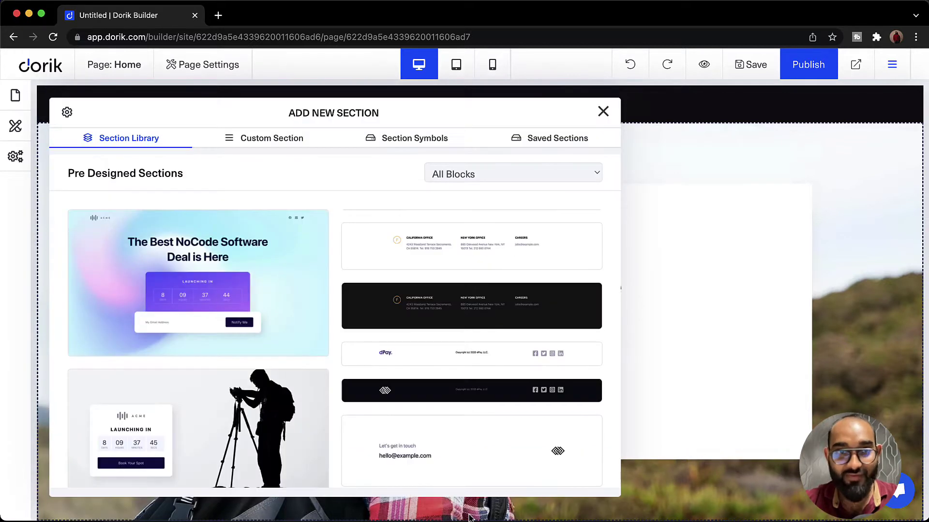
left_click(269, 140)
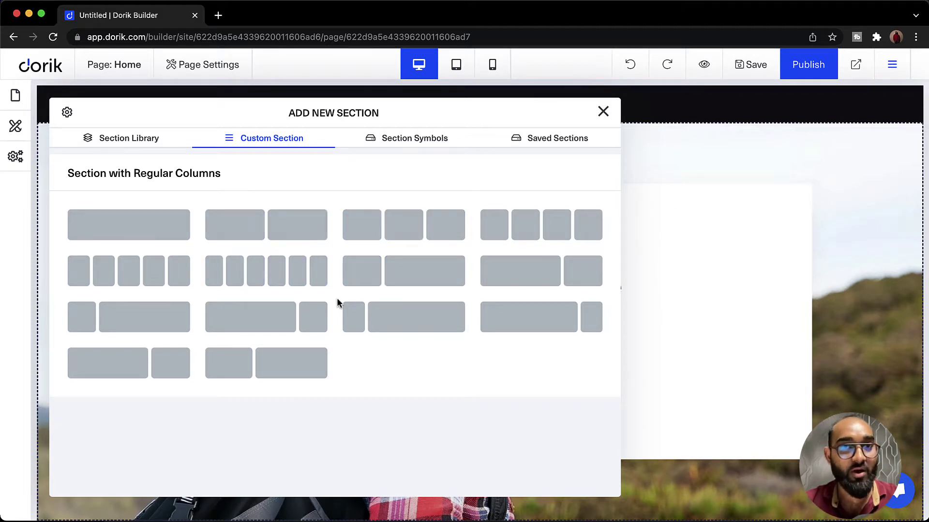
left_click(151, 229)
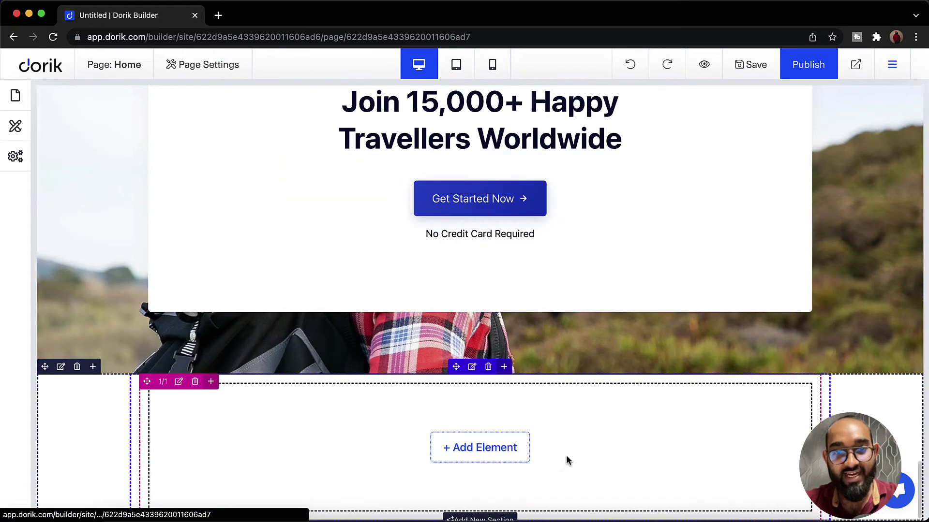
Add an H4 heading to the new section reading 'Subcribe to Get the PDF'
left_click(486, 460)
left_click(421, 344)
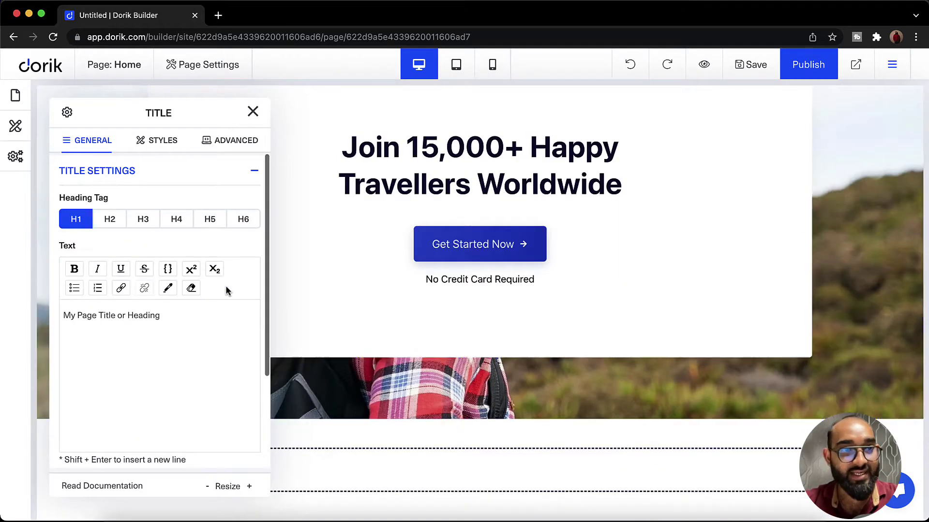
left_click(175, 221)
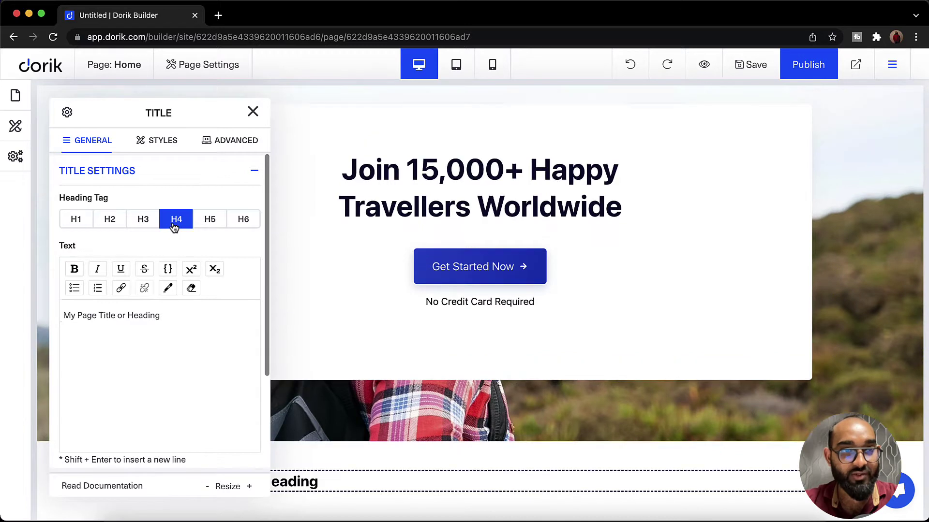
triple_click(174, 311)
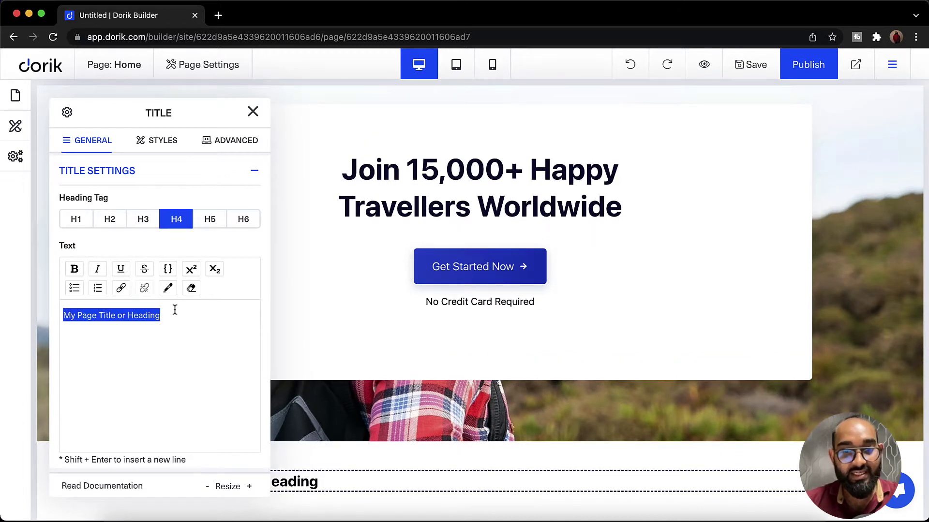
type("Subci")
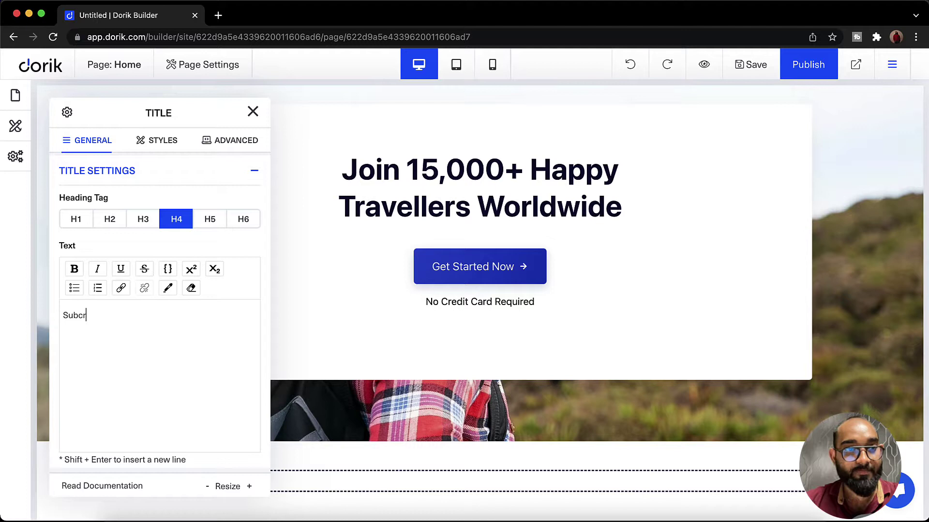
type("ibe to Get The")
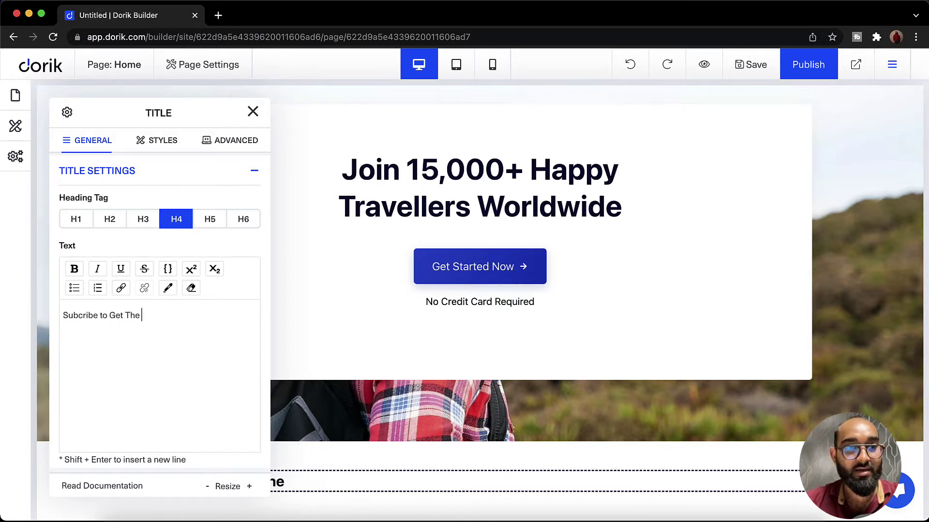
key("BackSpace")
key("BackSpace")
key("BackSpace")
type("the PDF")
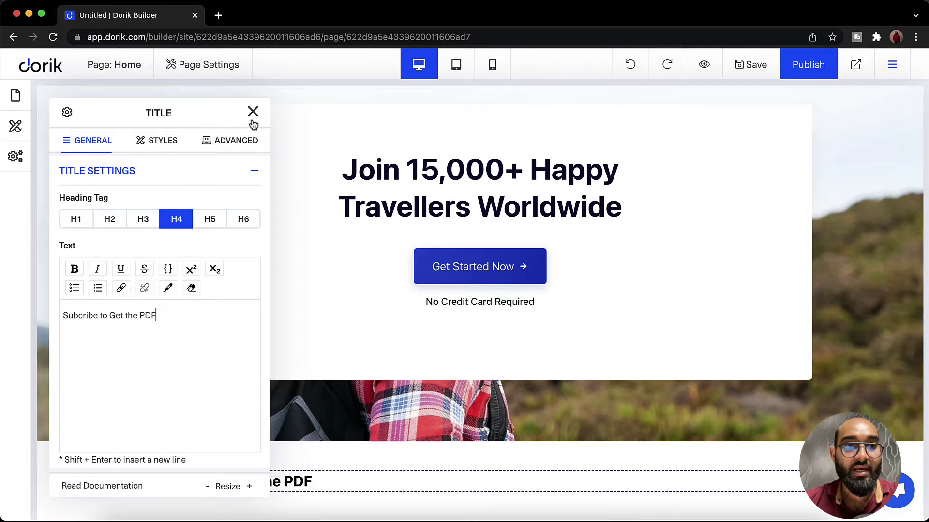
Centre-align the heading text and close its settings
scroll(208, 313, "down", 3)
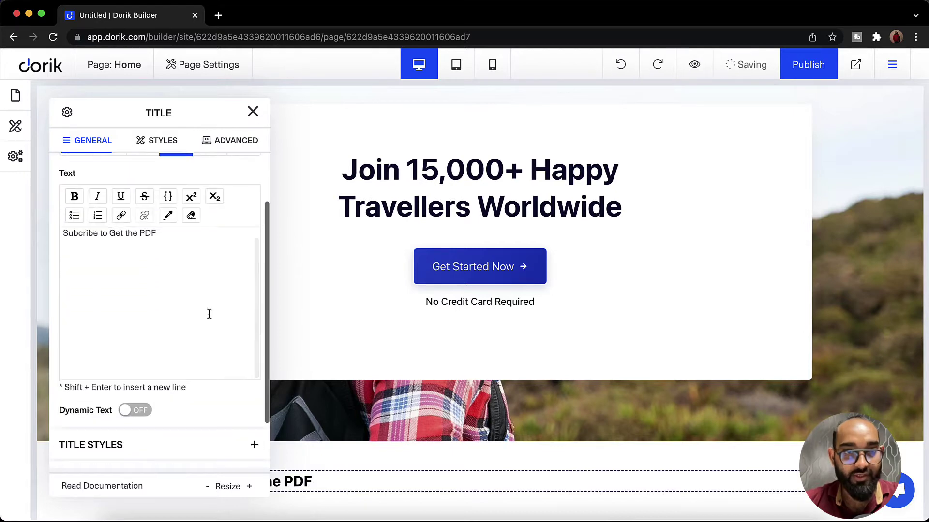
left_click(129, 392)
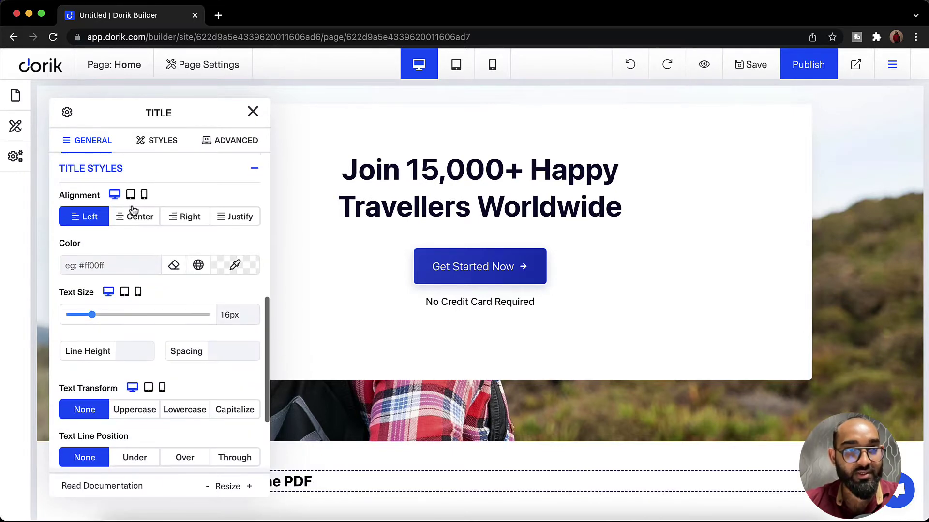
left_click(138, 218)
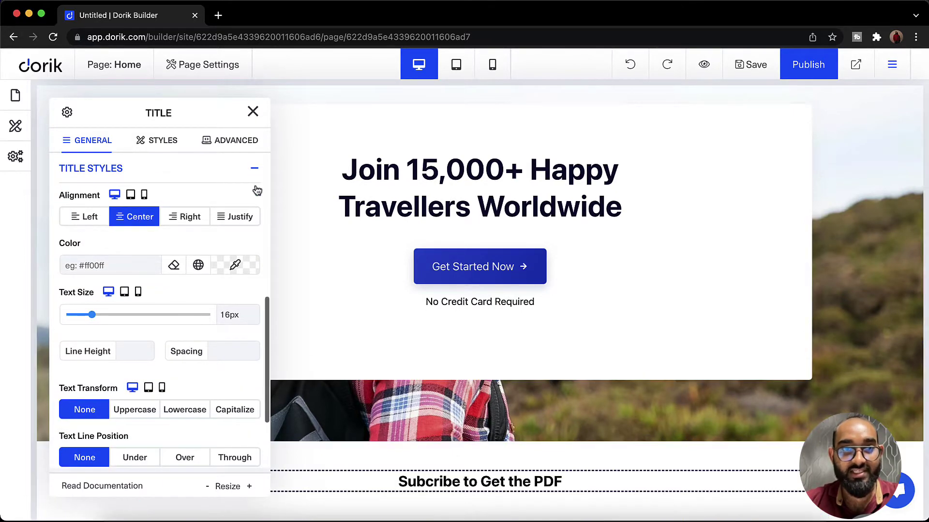
left_click(252, 114)
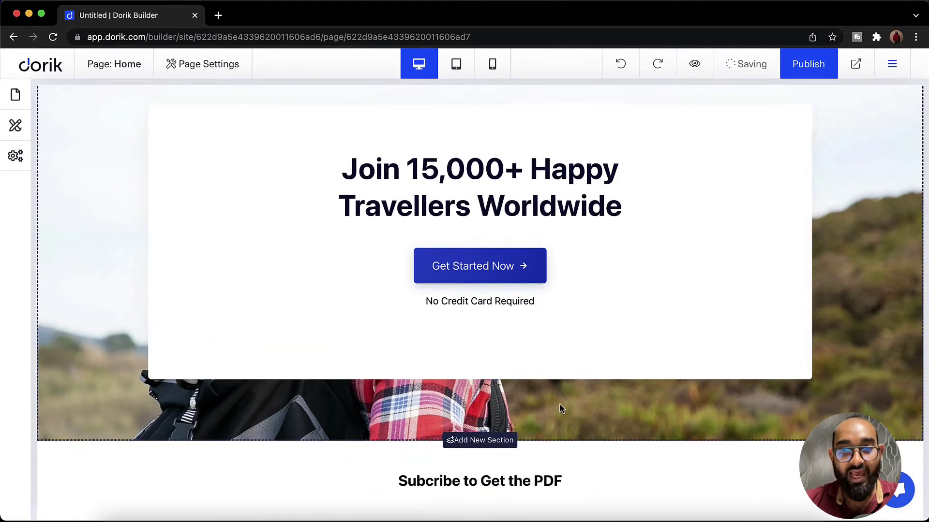
Insert a Subscription Form with an Email Address field and Subscribe button below the heading
scroll(552, 496, "down", 1)
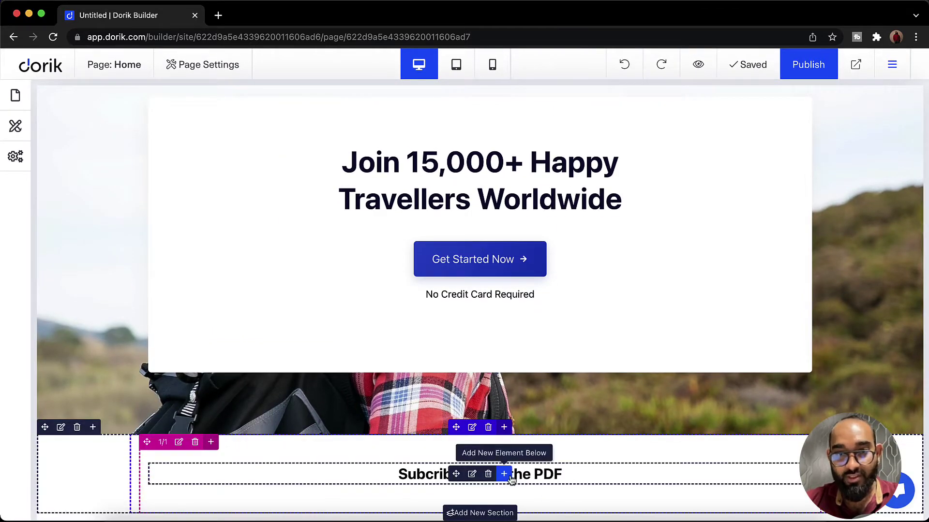
left_click(504, 474)
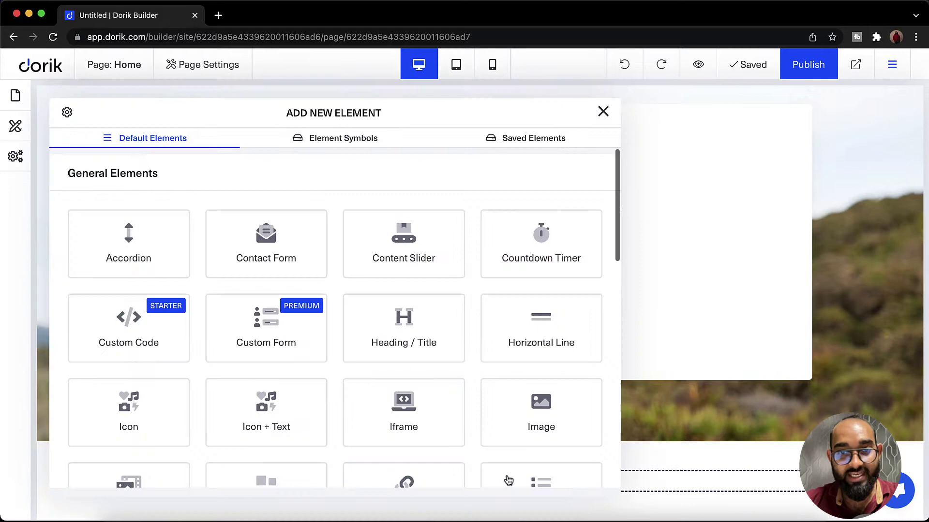
scroll(235, 336, "down", 3)
scroll(235, 336, "down", 4)
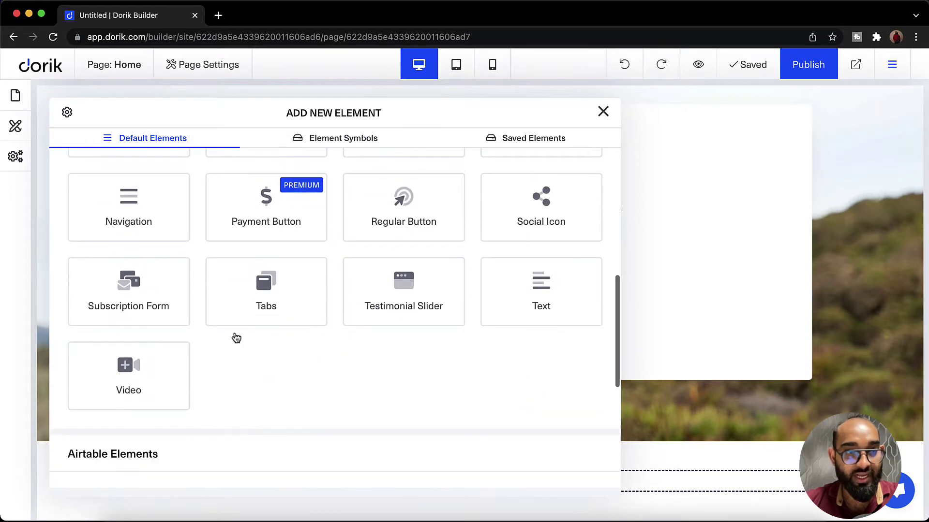
left_click(155, 302)
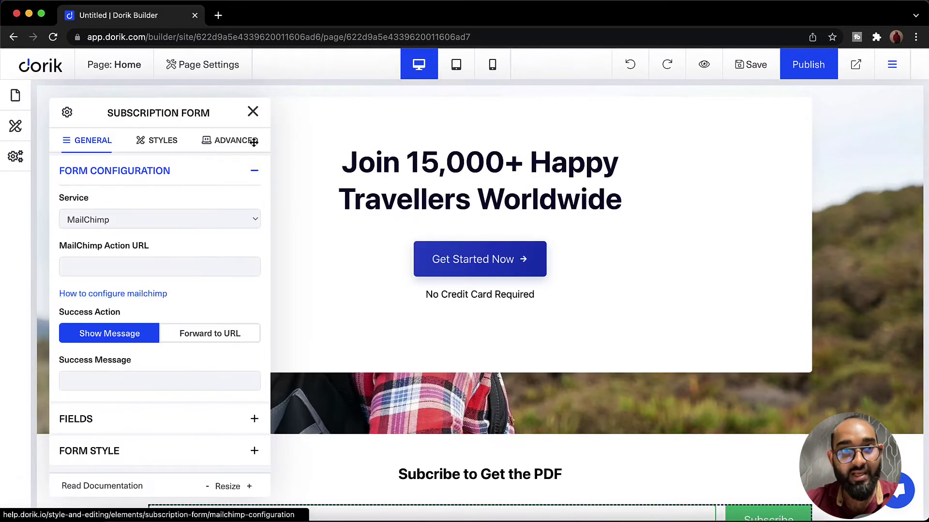
left_click(252, 111)
scroll(551, 354, "down", 1)
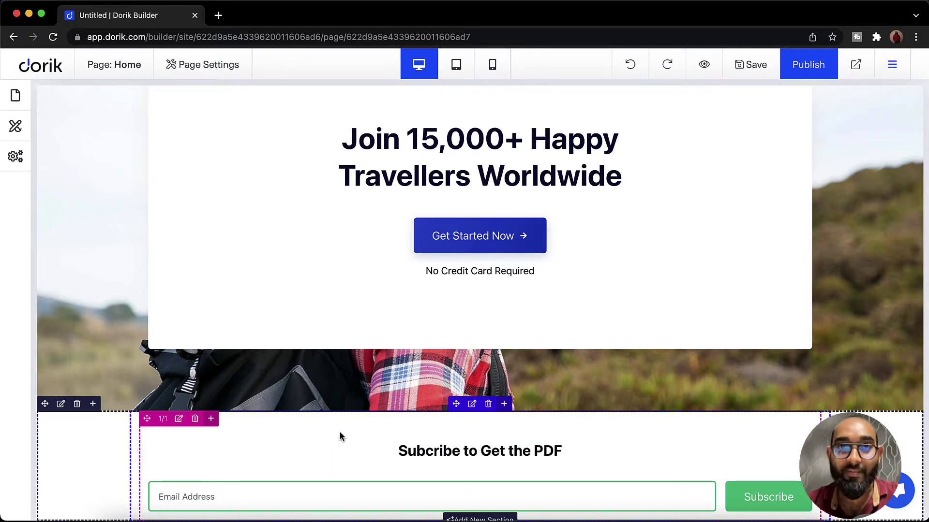
Turn on Make it as Popup in the subscribe row's Popup Setting
left_click(472, 404)
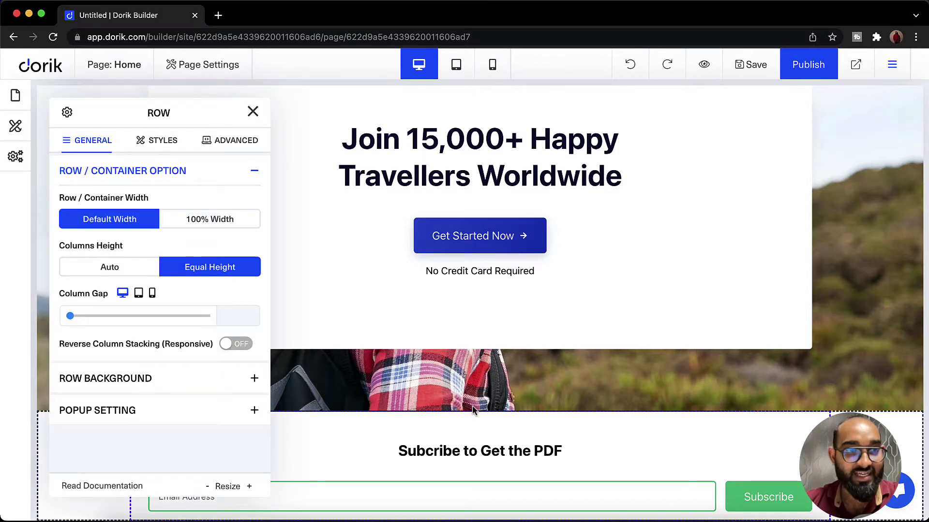
left_click(137, 413)
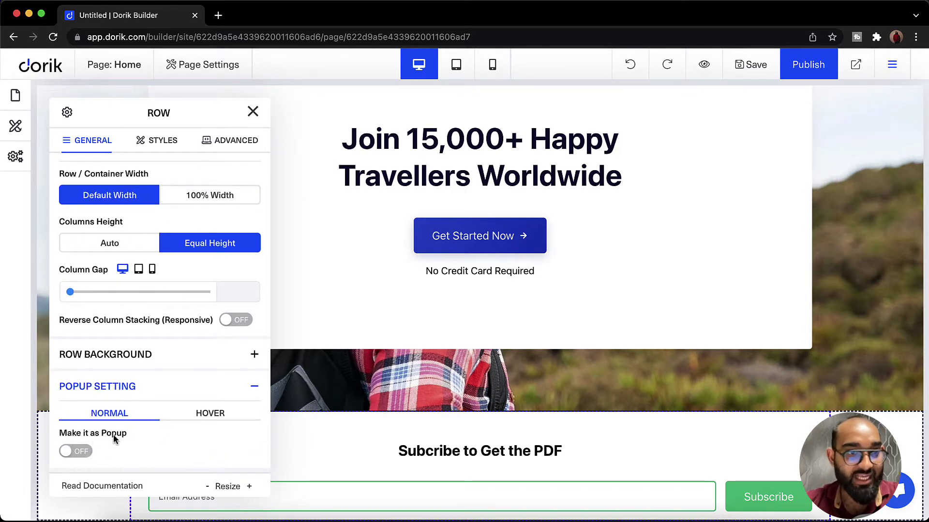
left_click(77, 454)
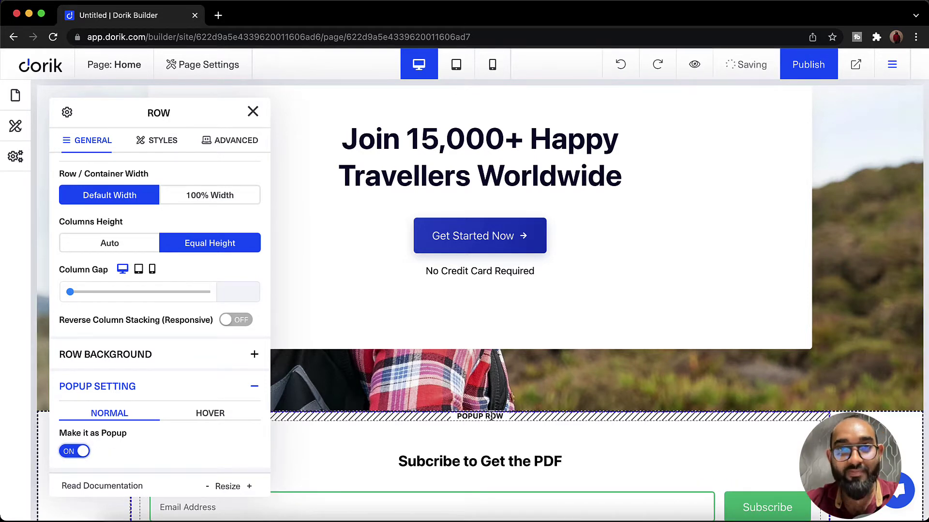
scroll(514, 420, "down", 1)
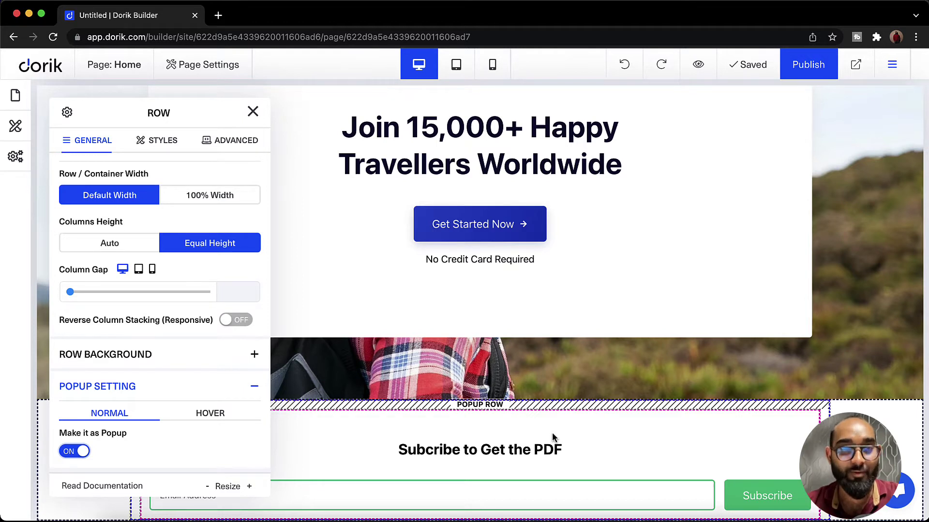
scroll(185, 429, "down", 3)
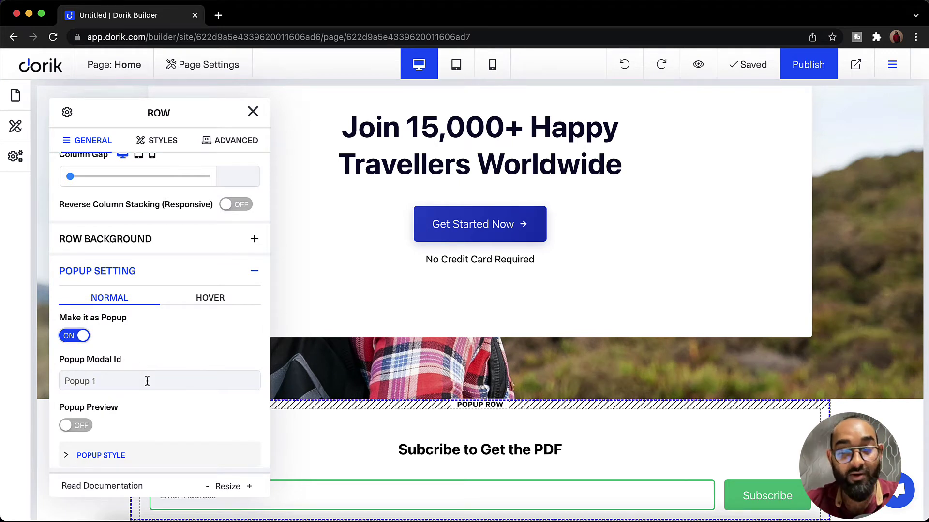
Set the Popup Modal Id to pop22 and switch Popup Preview on
left_click(147, 382)
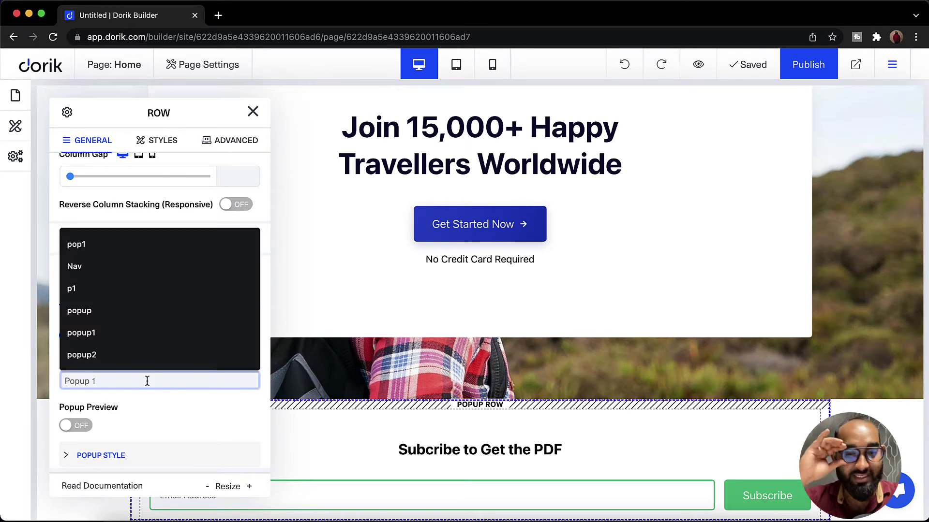
type("pop")
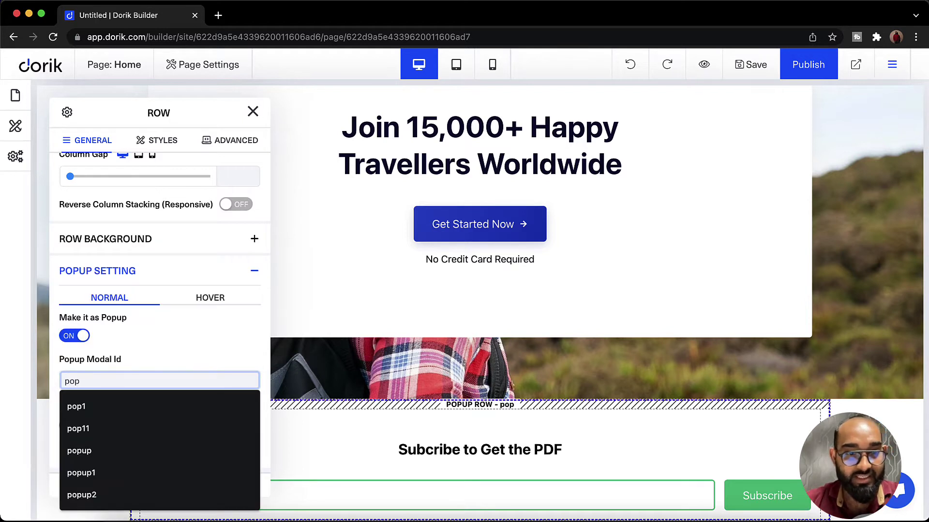
type("22")
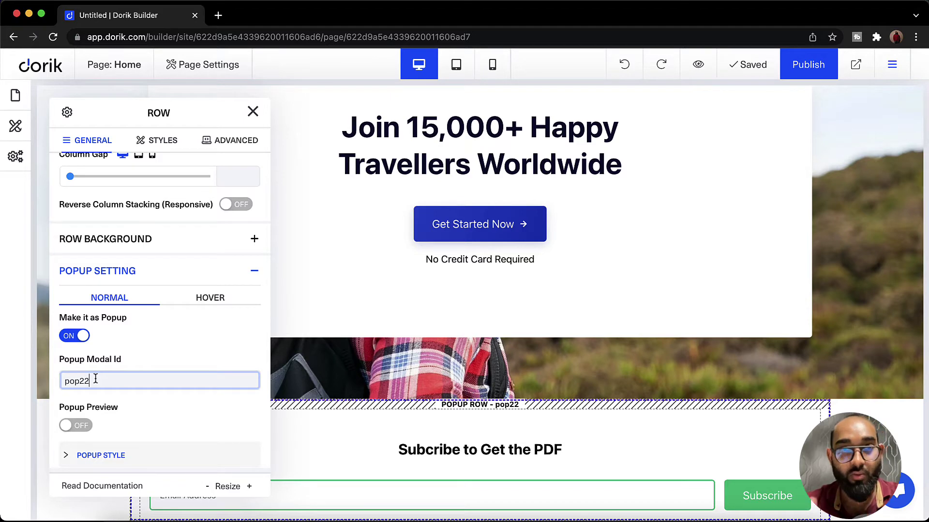
scroll(95, 380, "down", 2)
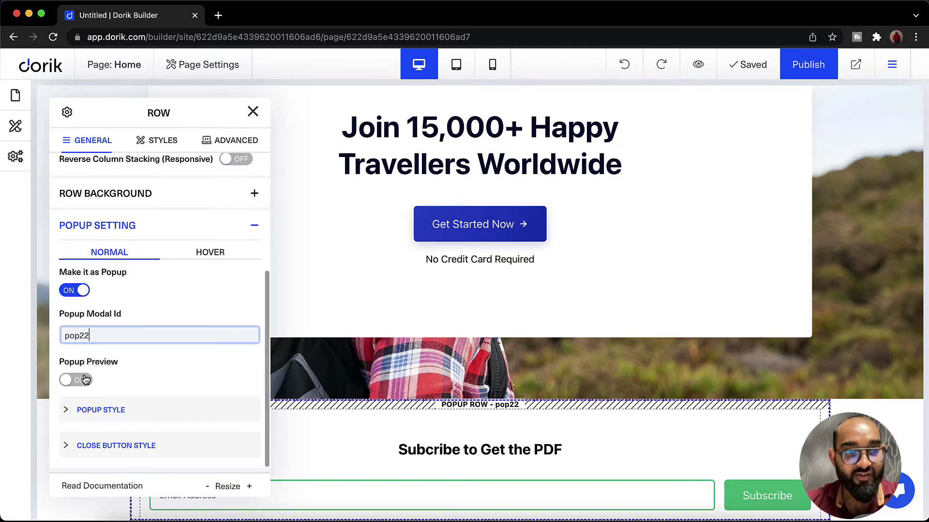
left_click(83, 380)
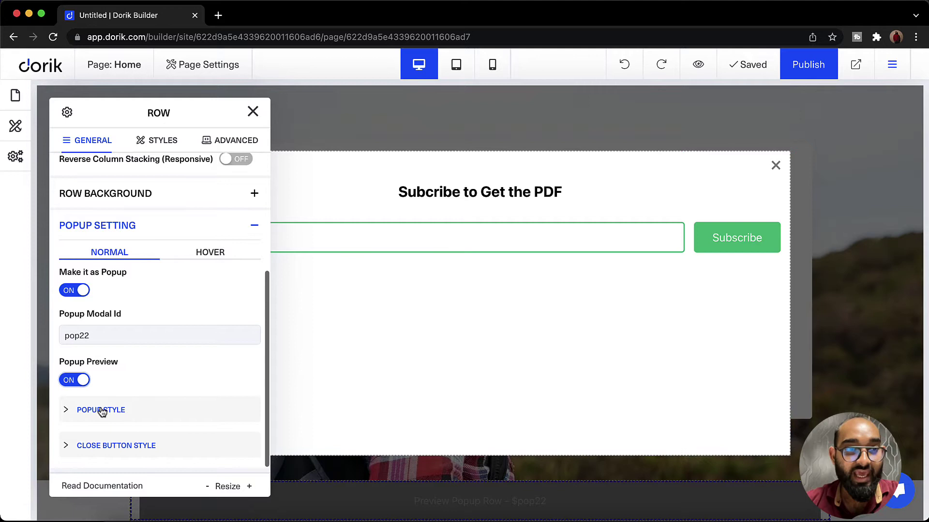
Size the popup to 68% width and 46% height, close the row settings, and publish
left_click(77, 411)
scroll(77, 411, "down", 2)
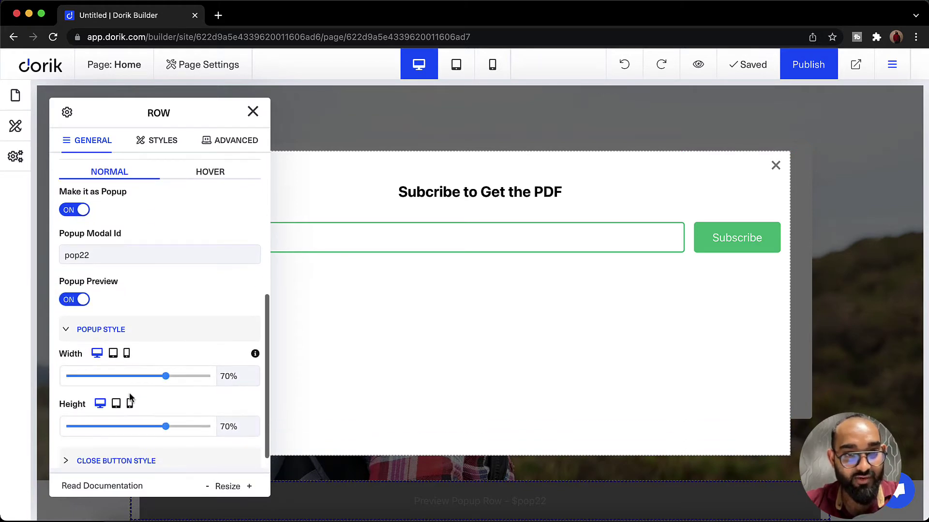
mouse_move(165, 376)
left_mouse_down()
mouse_move(141, 376)
mouse_move(181, 373)
mouse_move(164, 376)
left_mouse_up()
left_click_drag(166, 428, 133, 406)
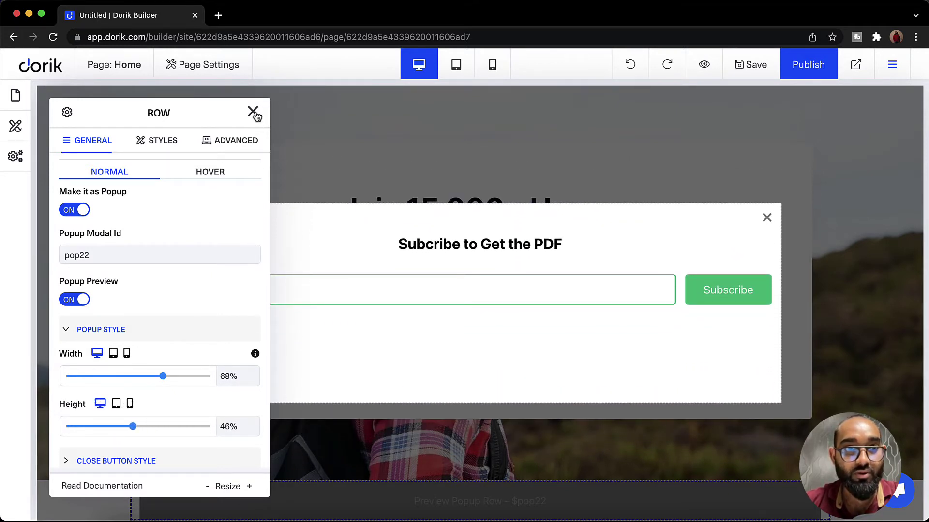
scroll(228, 239, "down", 1)
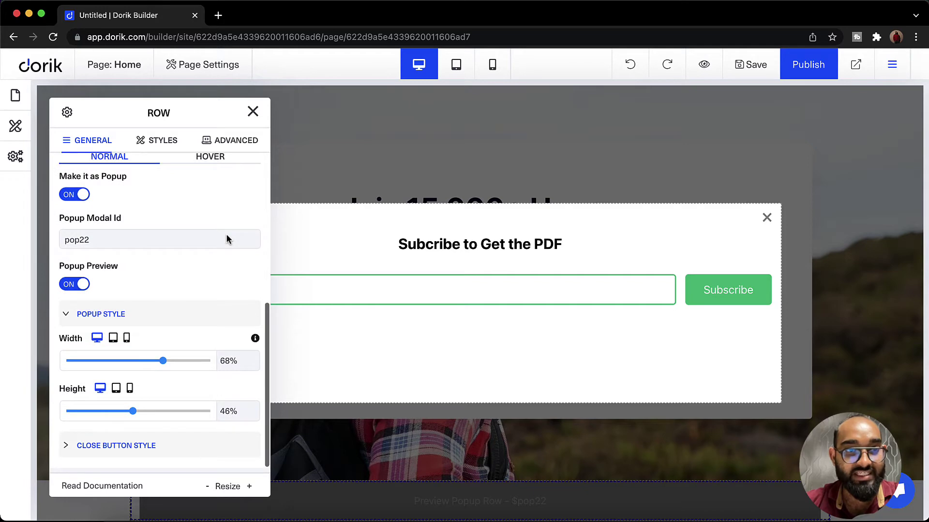
left_click(253, 113)
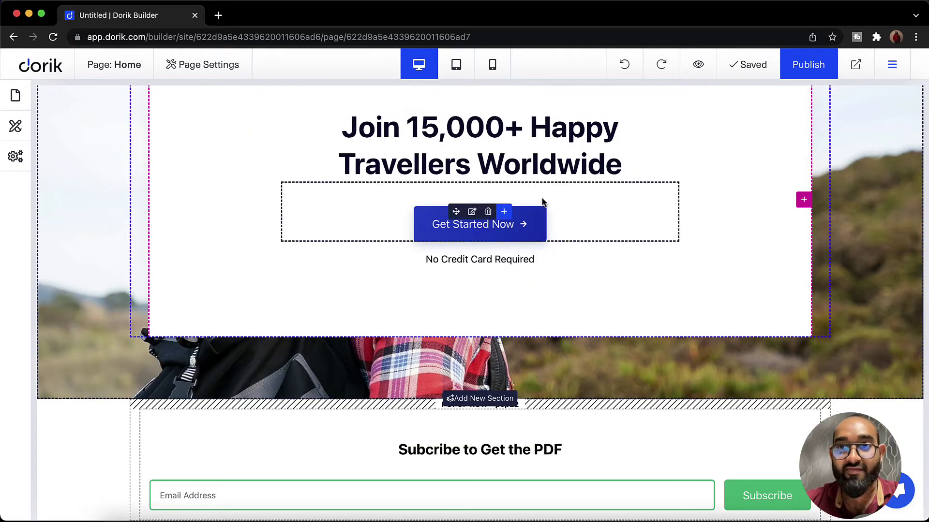
left_click(803, 72)
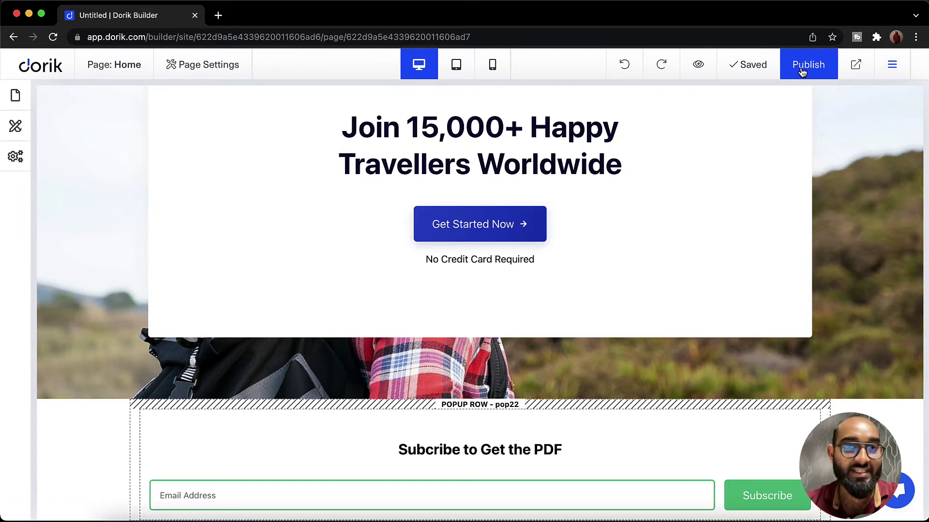
Set pop22 as the Home page's exit-intent popup, shown repeatedly, and publish
left_click(216, 73)
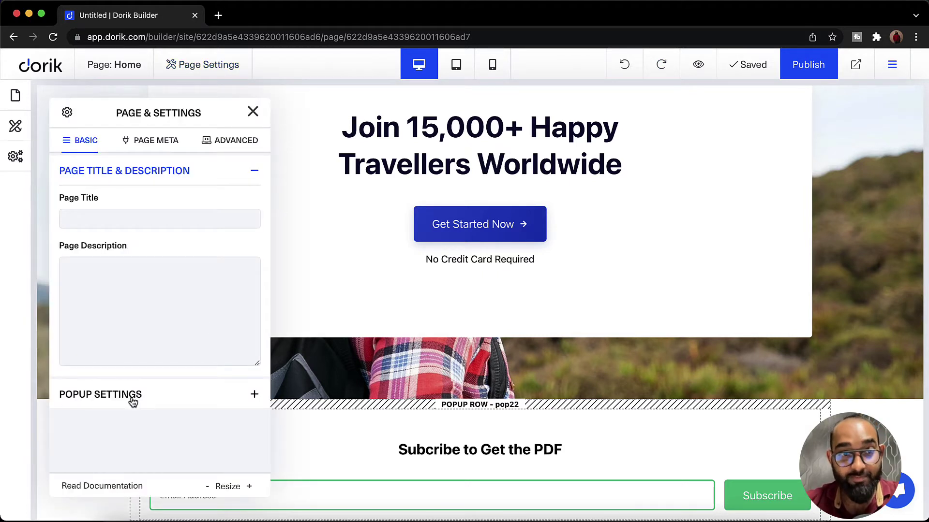
left_click(97, 397)
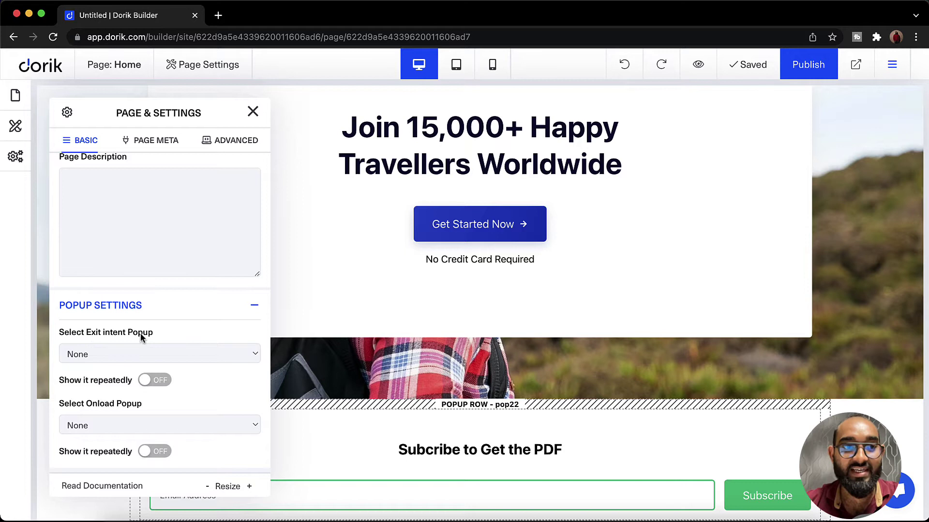
left_click(126, 354)
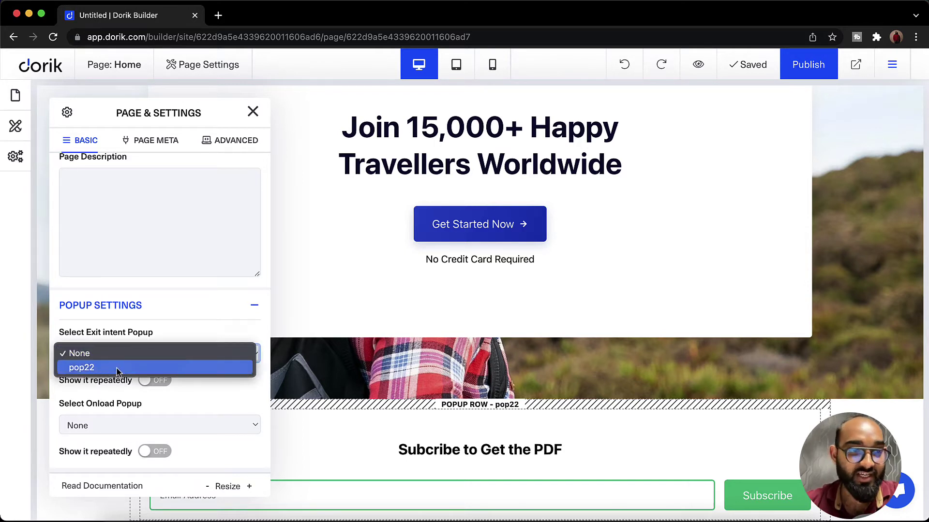
left_click(116, 369)
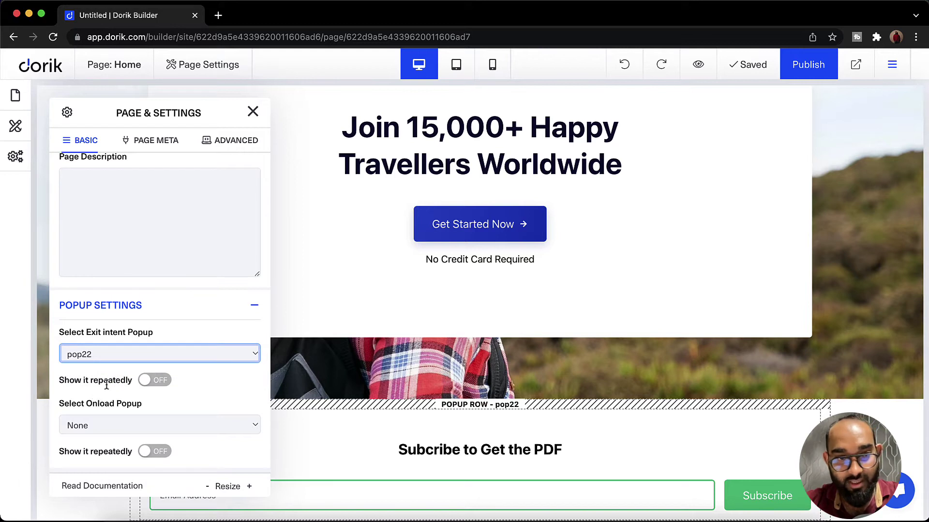
left_click(151, 382)
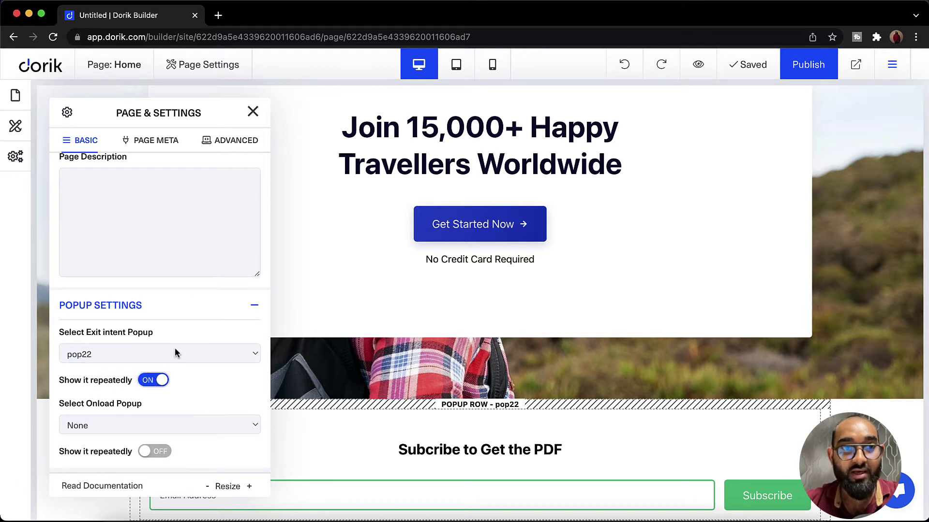
left_click(252, 111)
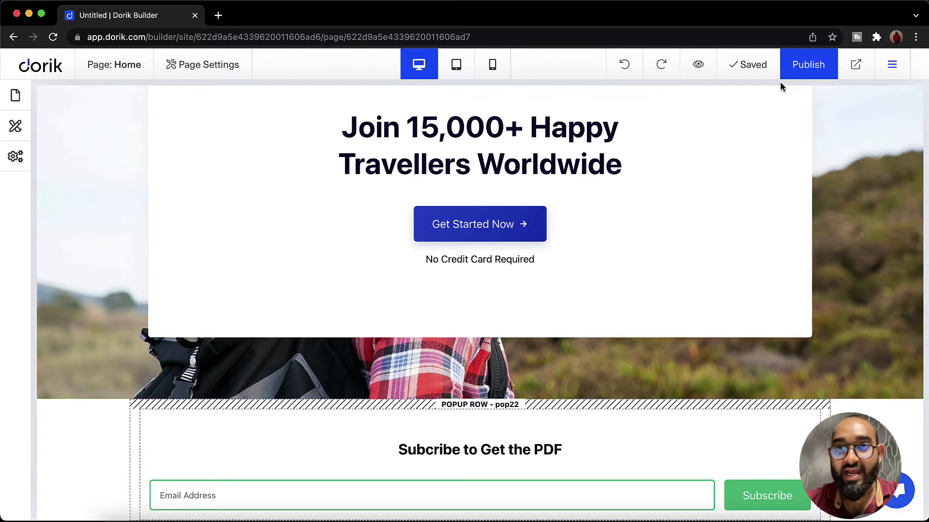
left_click(812, 63)
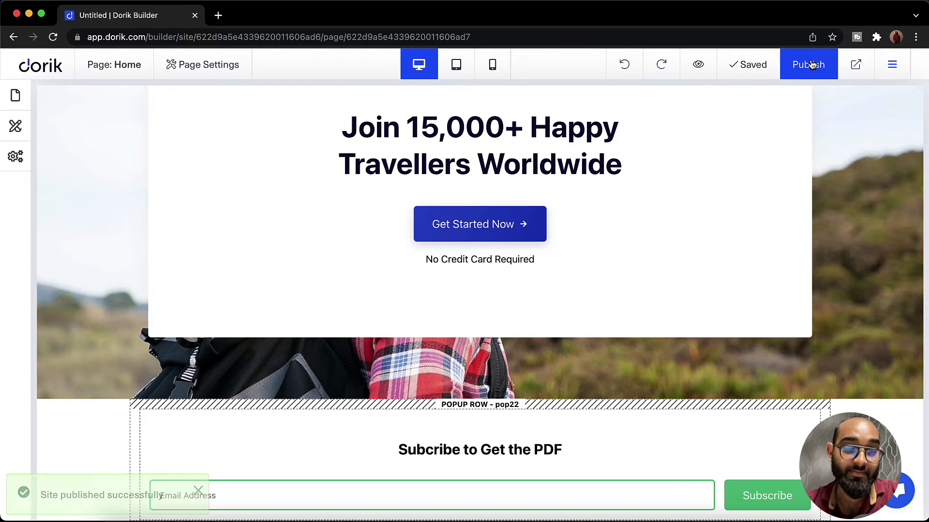
Open the live site and trigger the exit-intent subscribe popup three times, closing it each time
left_click(856, 67)
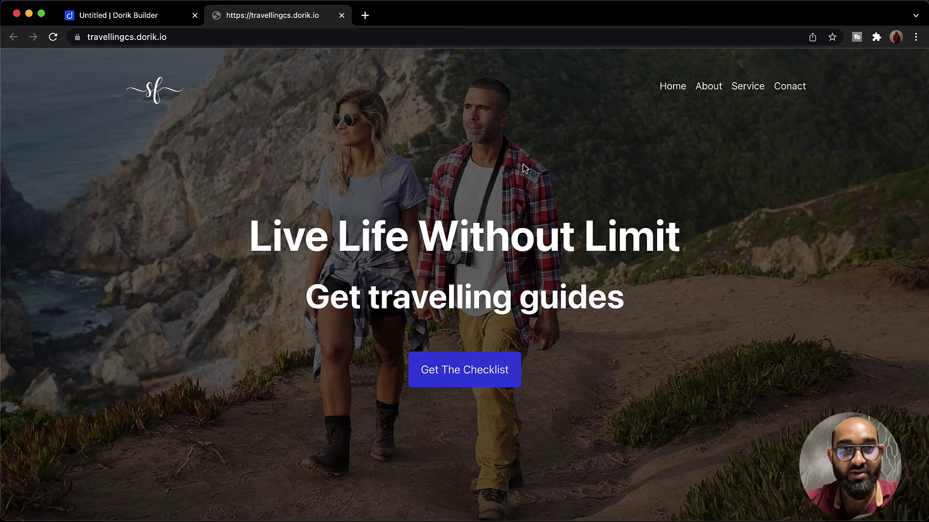
mouse_move(317, 22)
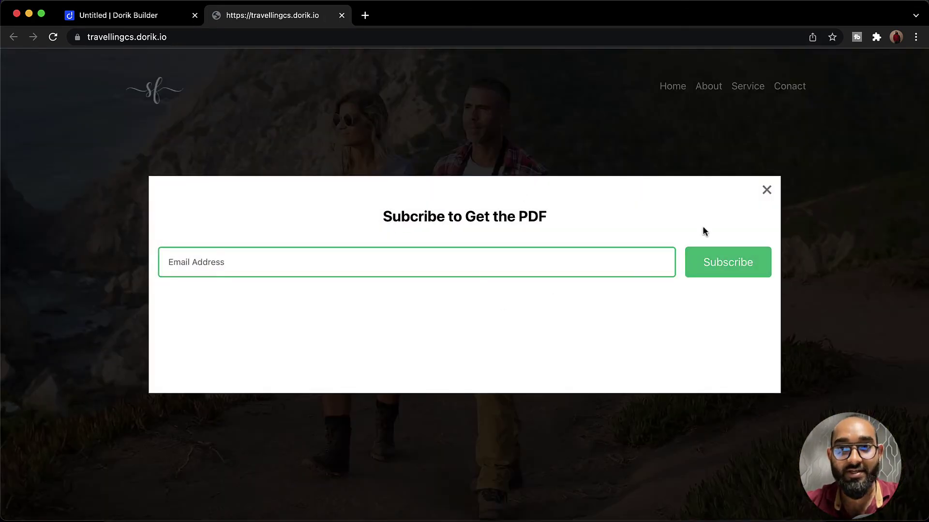
left_click(767, 190)
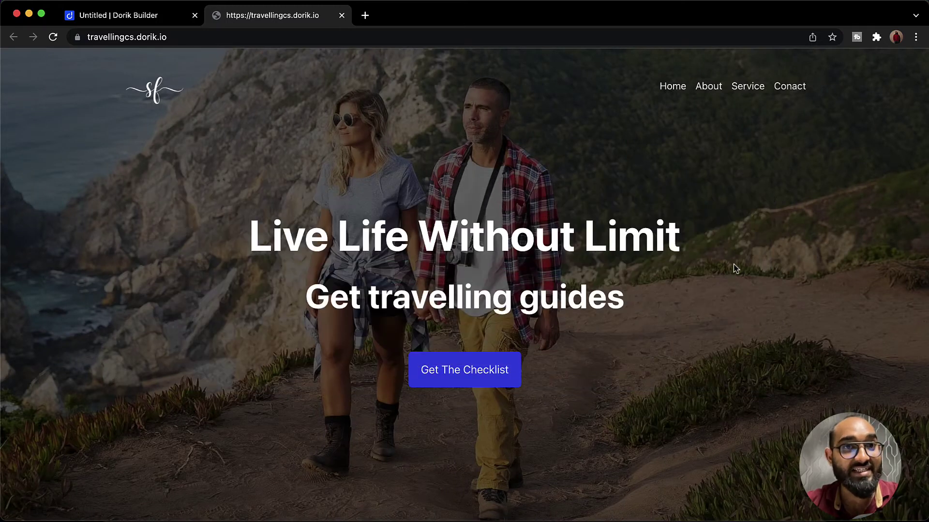
mouse_move(304, 34)
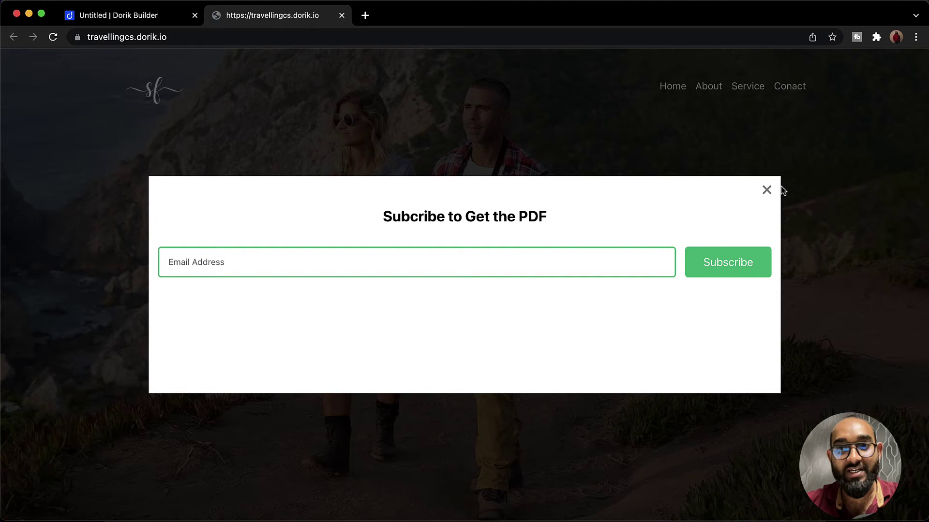
left_click(767, 190)
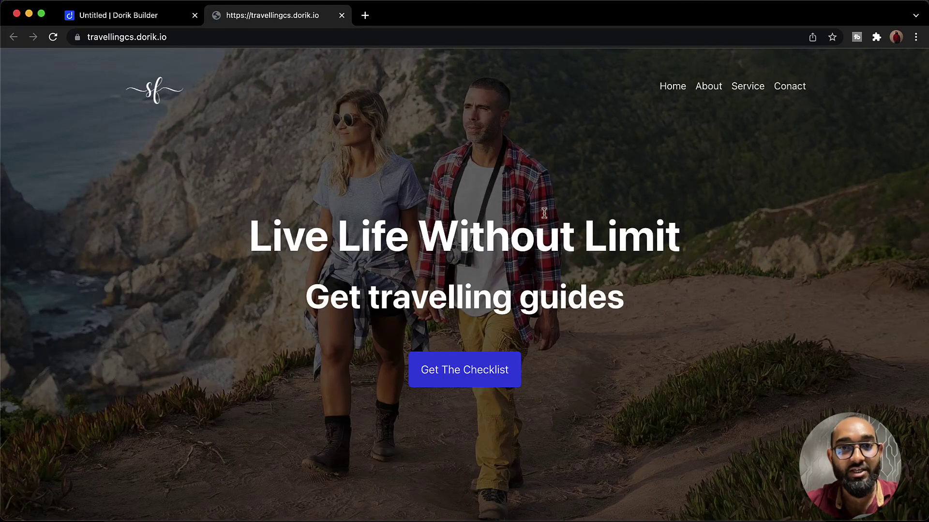
mouse_move(332, 35)
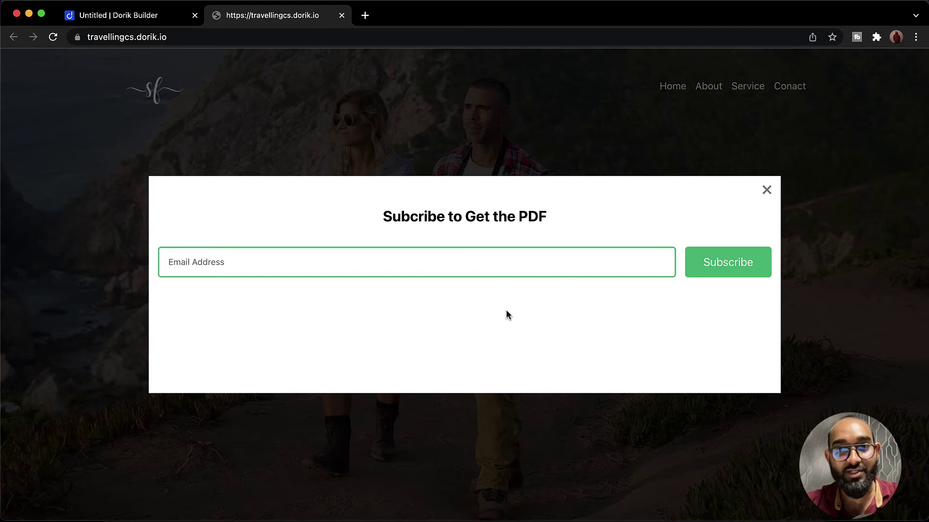
left_click(767, 191)
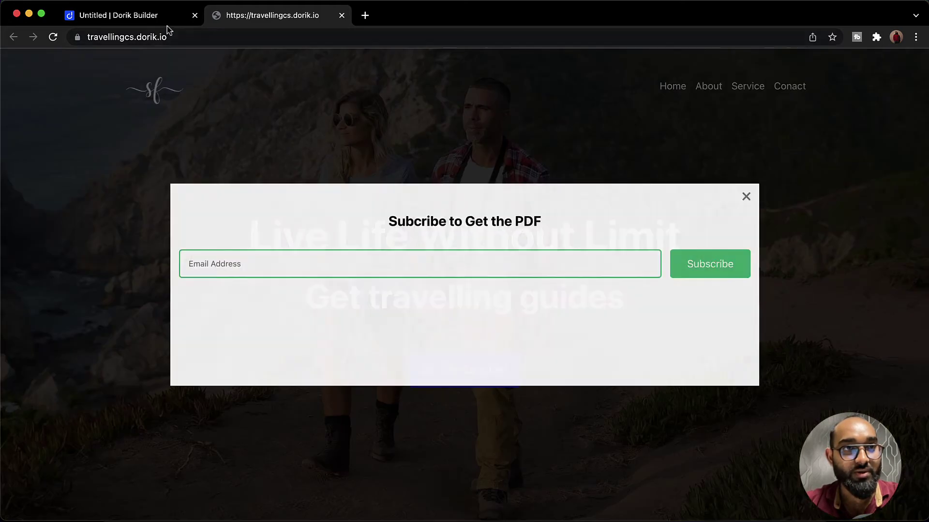
Remove the exit-intent popup by turning off repeat and selecting None
left_click(164, 21)
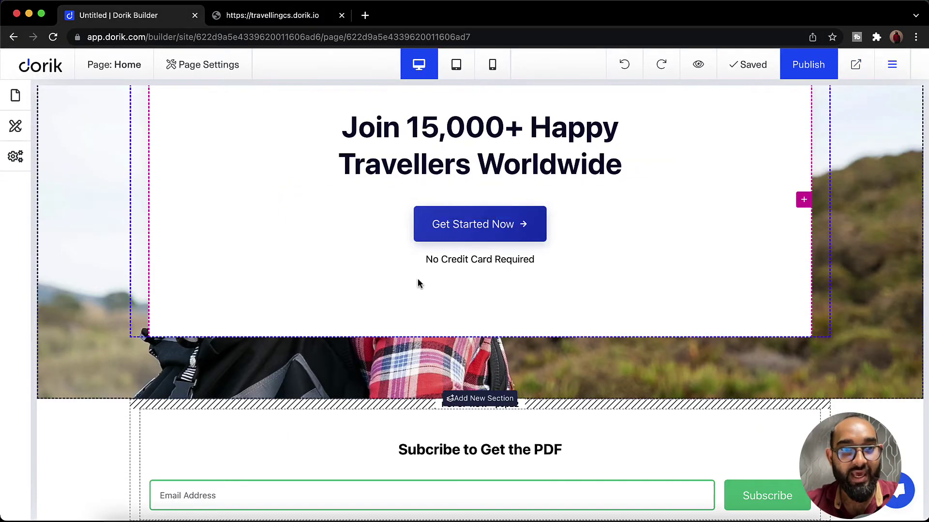
left_click(211, 65)
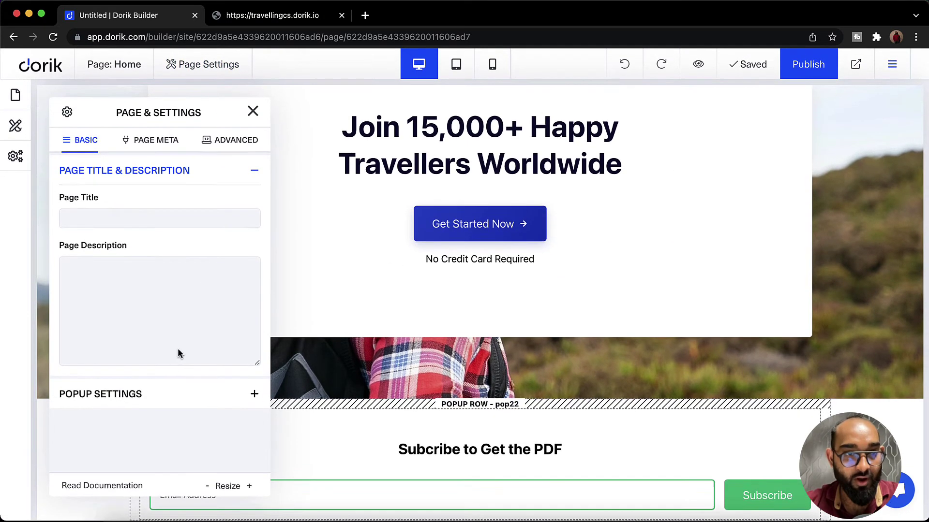
left_click(153, 399)
scroll(151, 396, "down", 2)
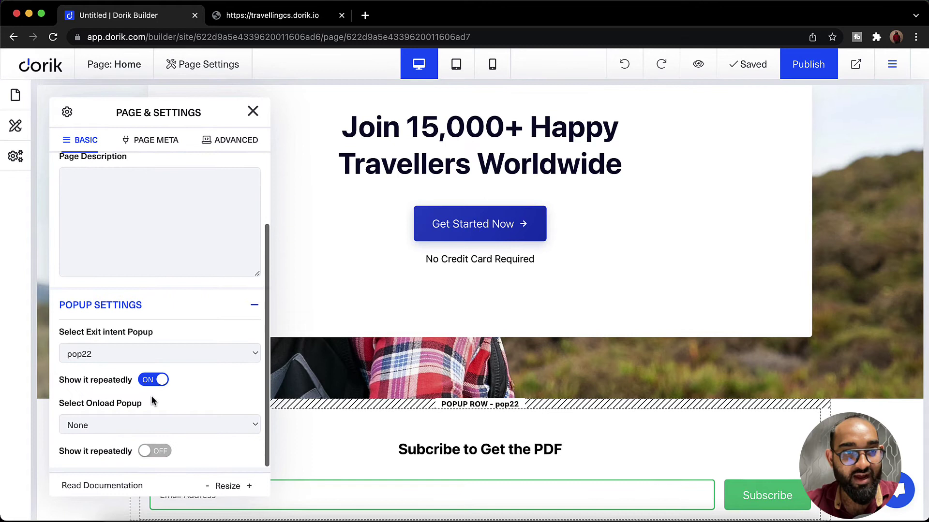
left_click(146, 385)
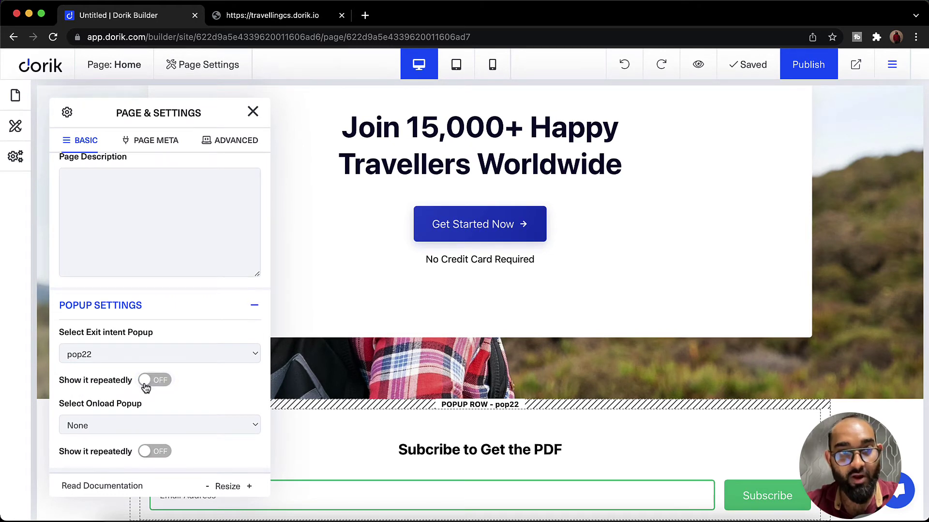
left_click(118, 353)
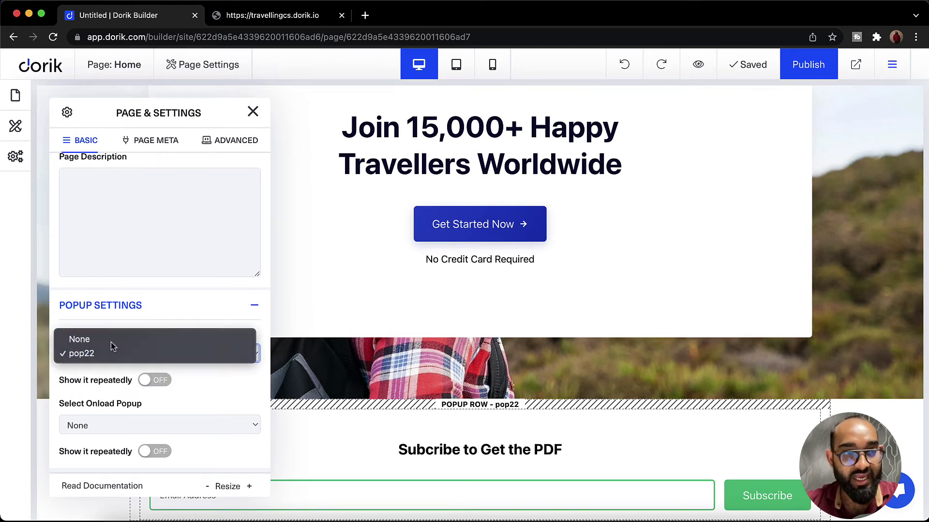
left_click(111, 340)
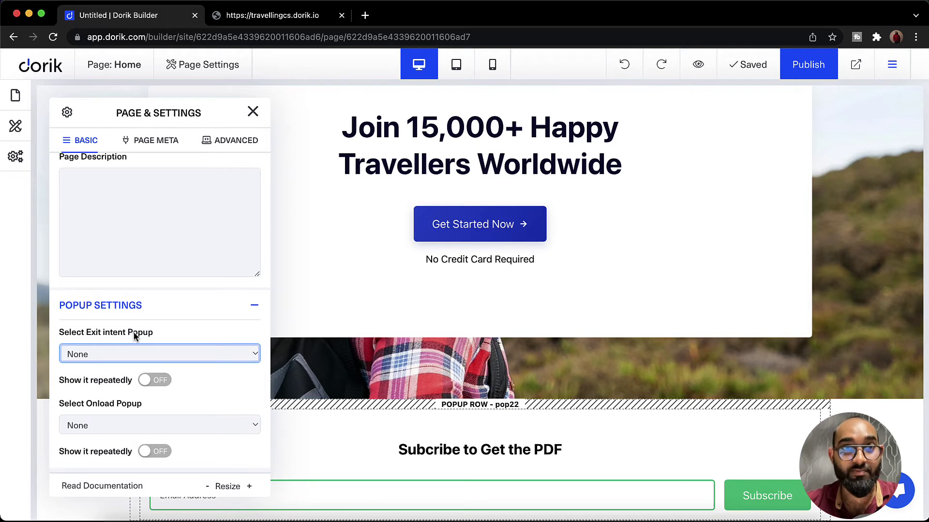
Choose pop22 as the onload popup, shown repeatedly, and close the page settings
left_click(124, 426)
left_click(102, 441)
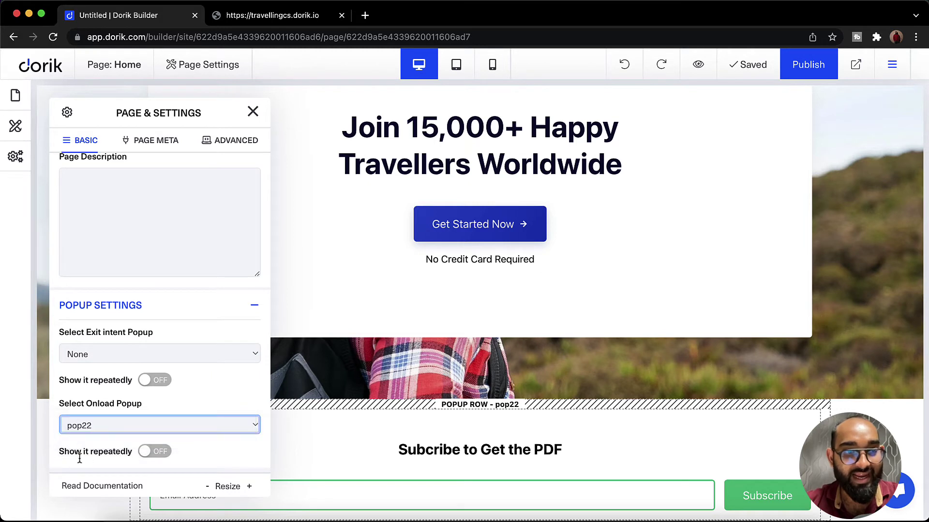
left_click(151, 457)
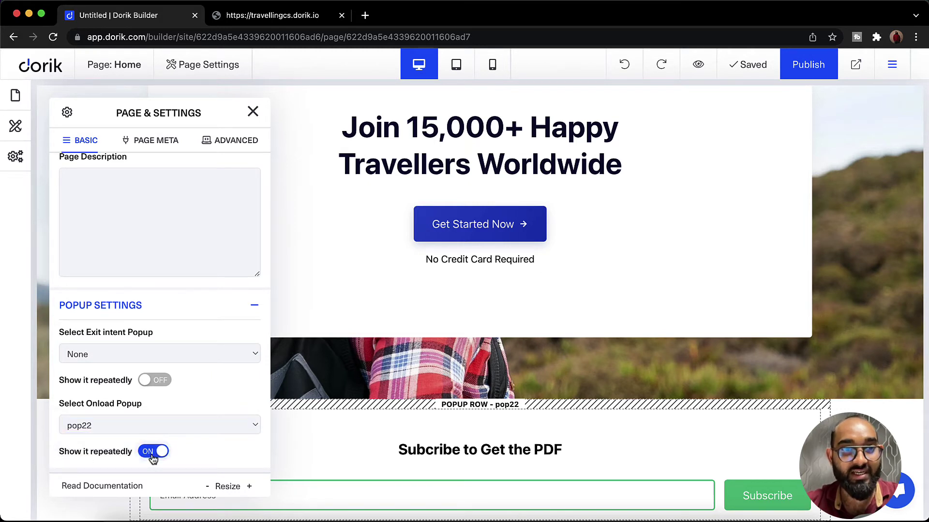
left_click(252, 112)
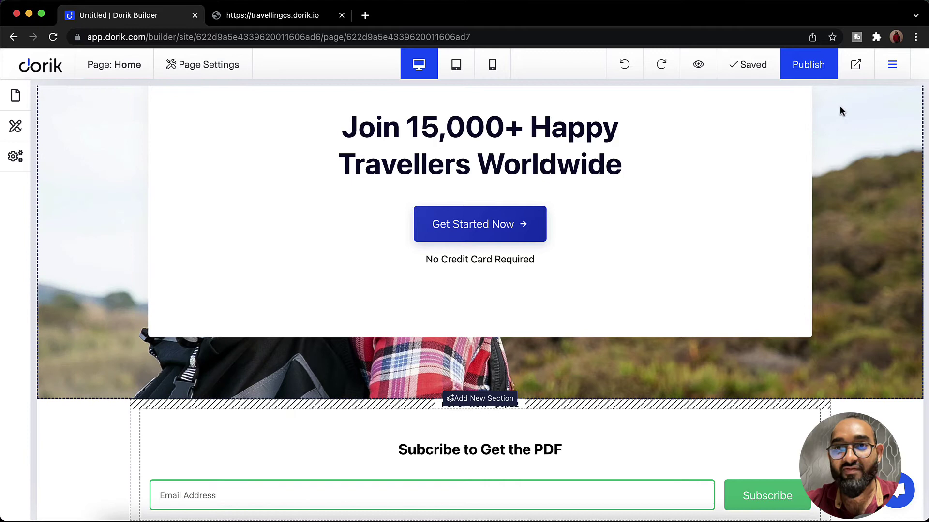
Publish, check the subscribe popup appears on load in the live site, and return to the builder
left_click(815, 73)
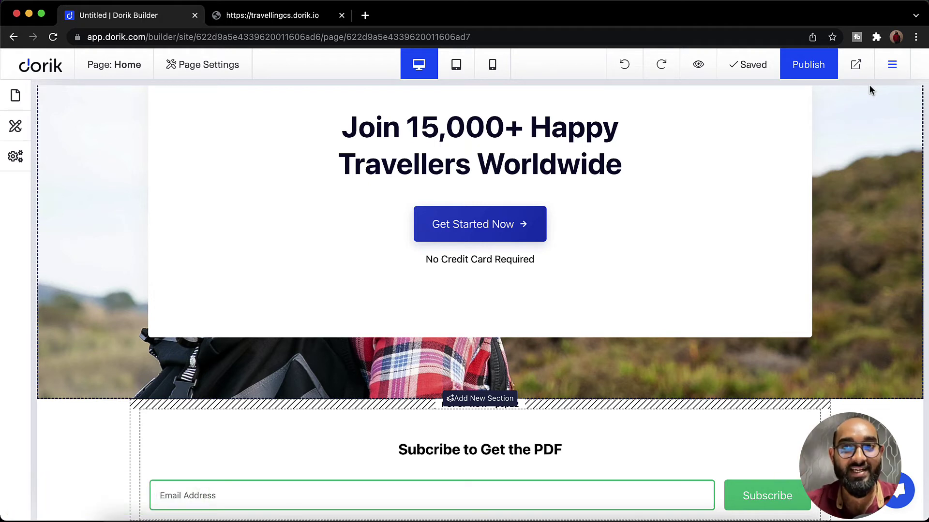
left_click(854, 67)
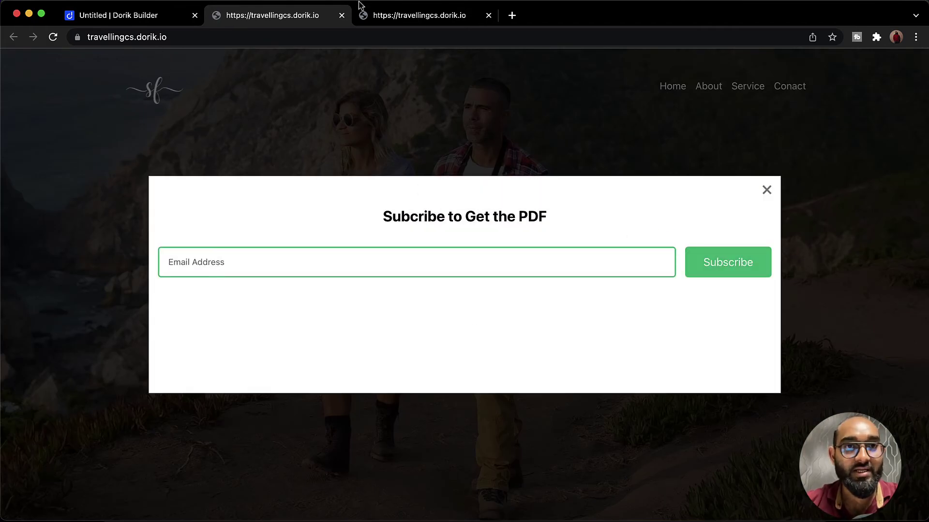
left_click(342, 15)
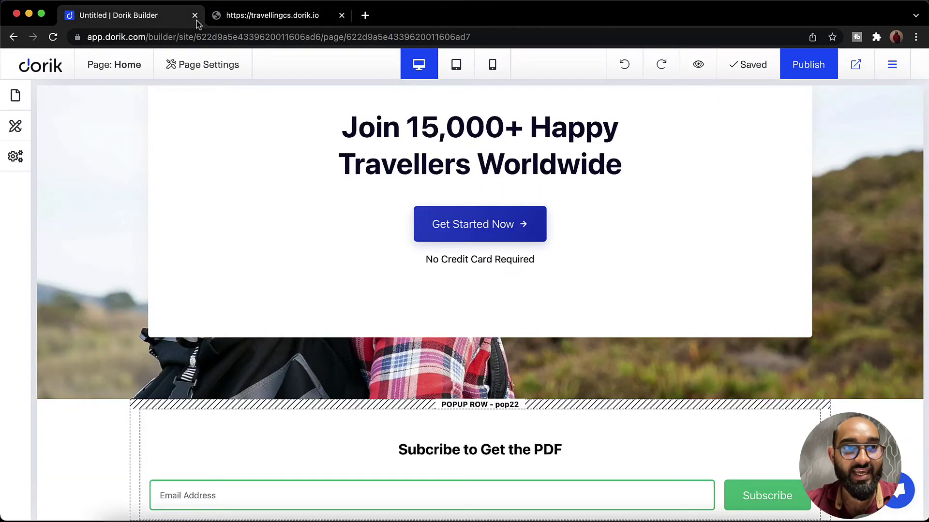
left_click(866, 71)
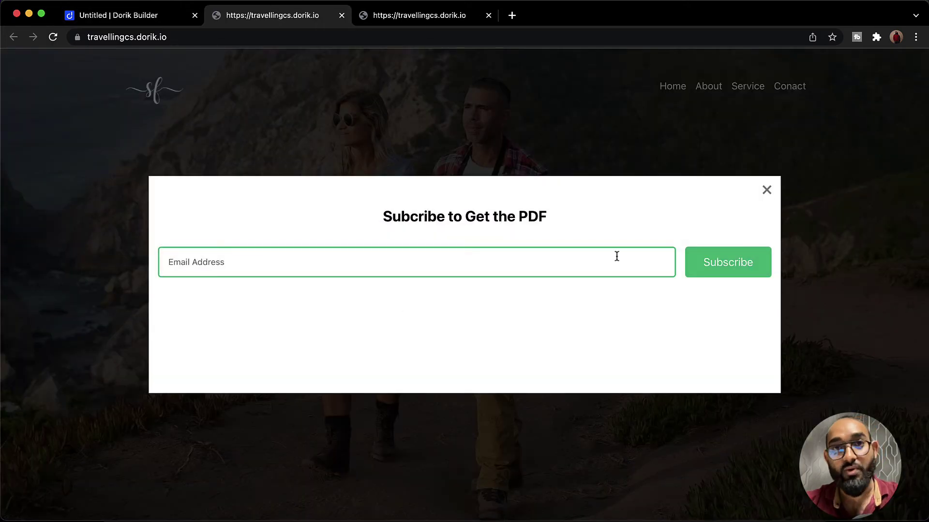
left_click(162, 16)
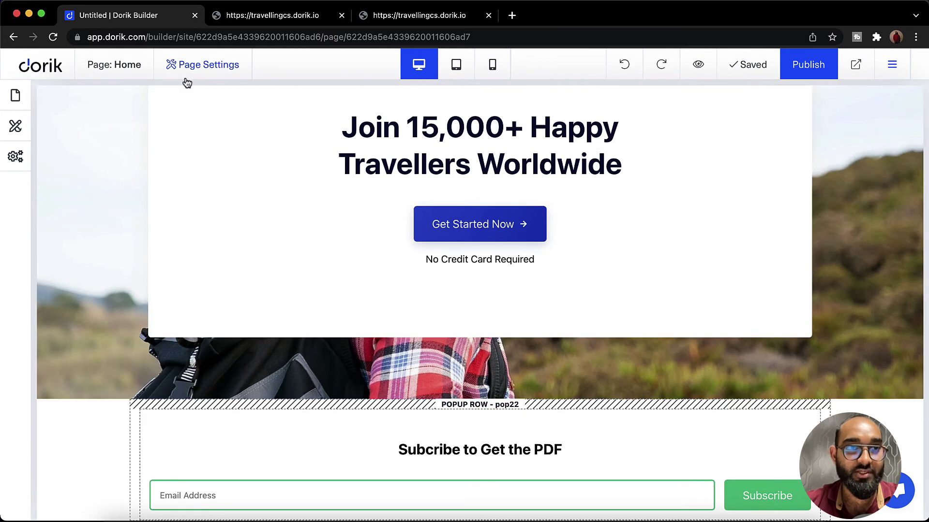
In Page Settings, turn off 'Show it repeatedly' for the onload popup and re-select pop22
left_click(211, 77)
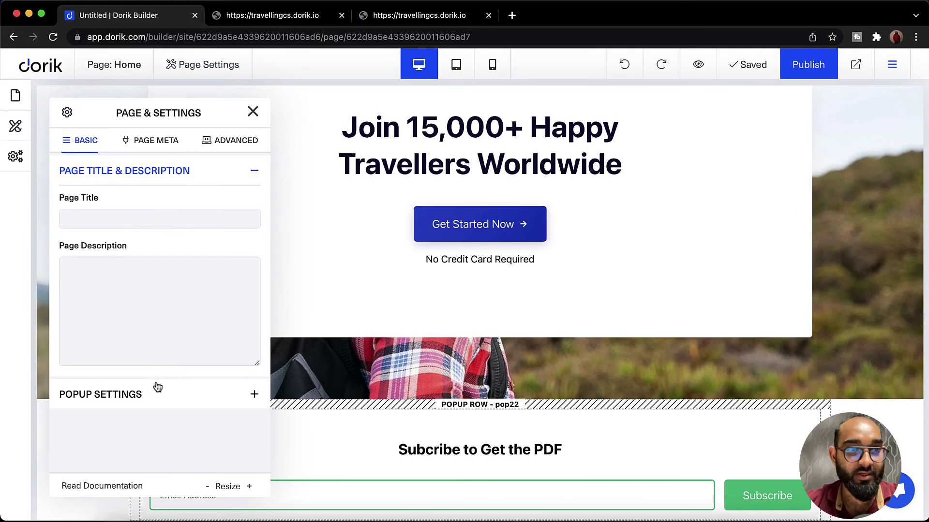
left_click(155, 400)
scroll(156, 394, "down", 4)
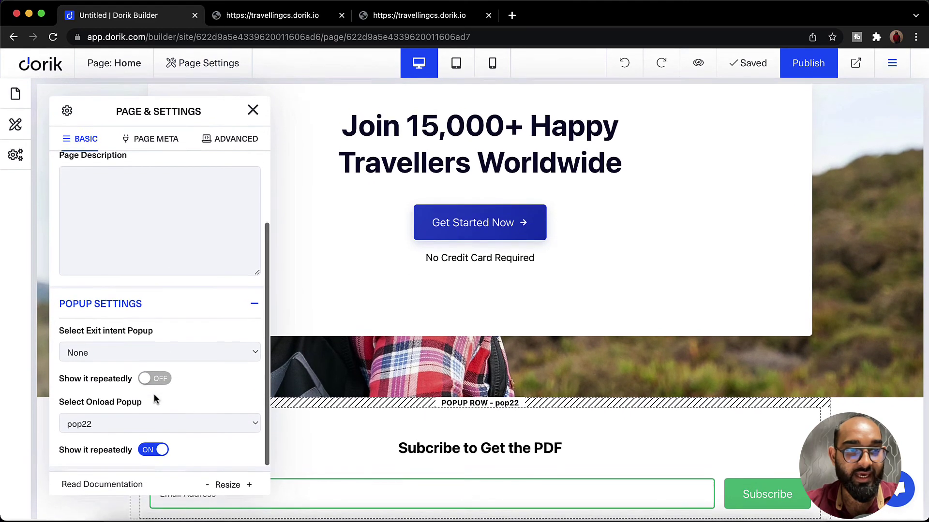
left_click(159, 452)
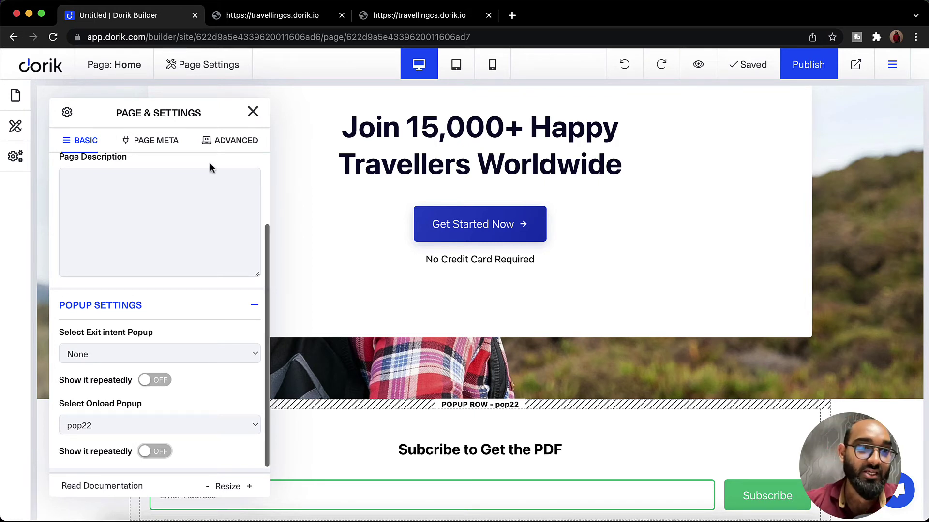
left_click(107, 426)
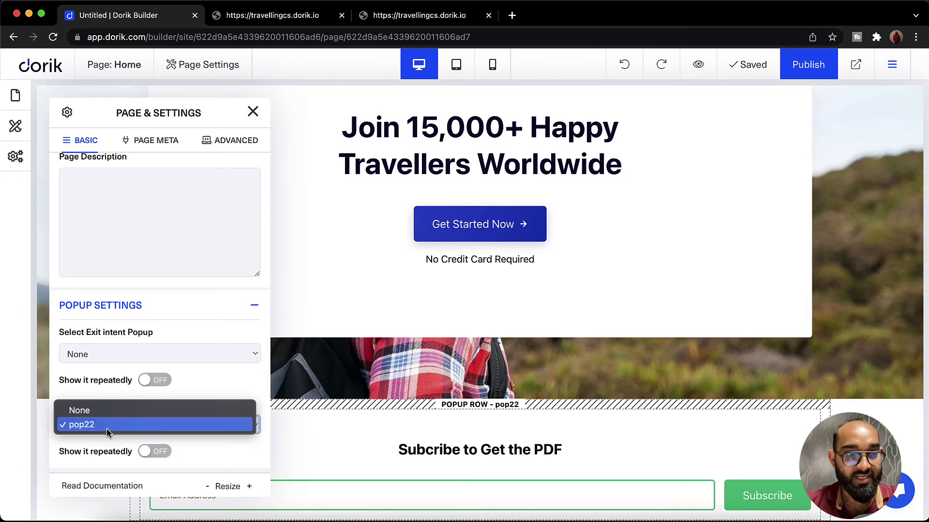
left_click(109, 411)
left_click(147, 417)
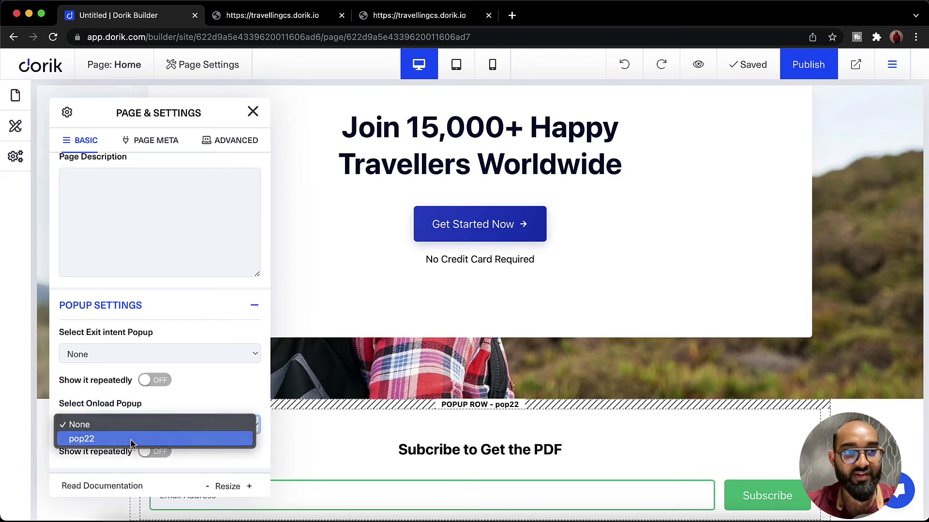
left_click(145, 437)
left_click(252, 112)
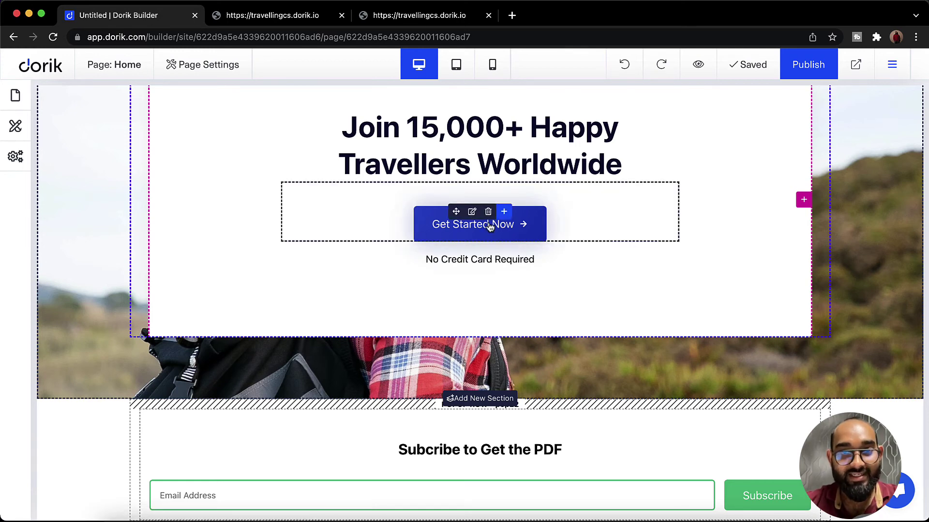
Set the Get Started Now button's link type to Popup and link it to pop22
left_click(472, 212)
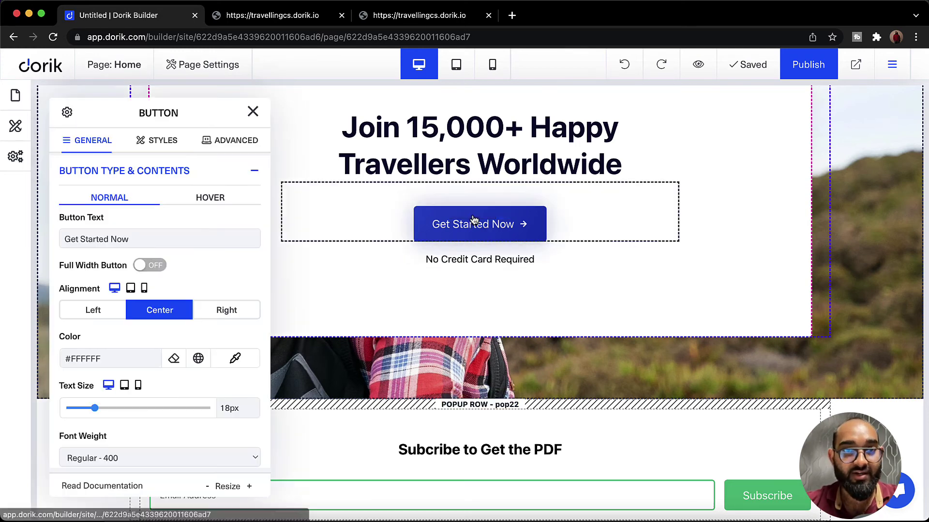
scroll(176, 279, "down", 5)
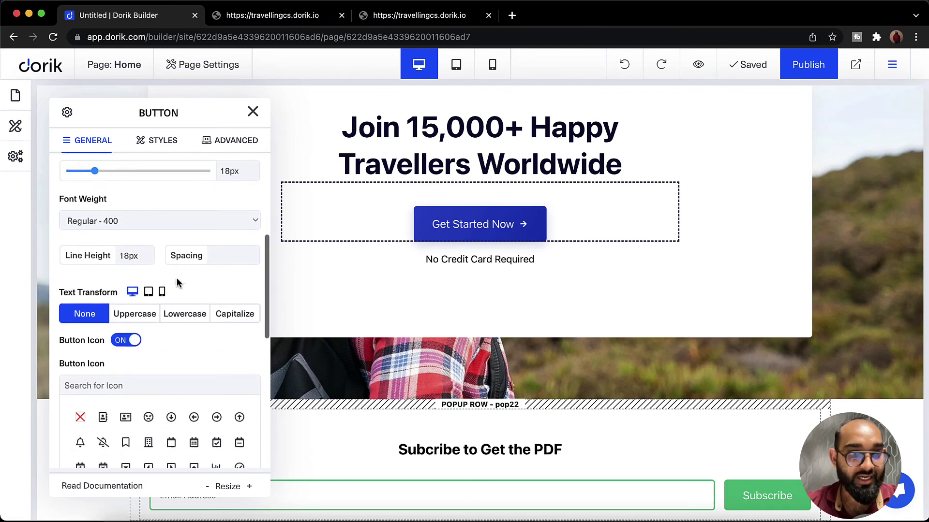
scroll(176, 279, "down", 8)
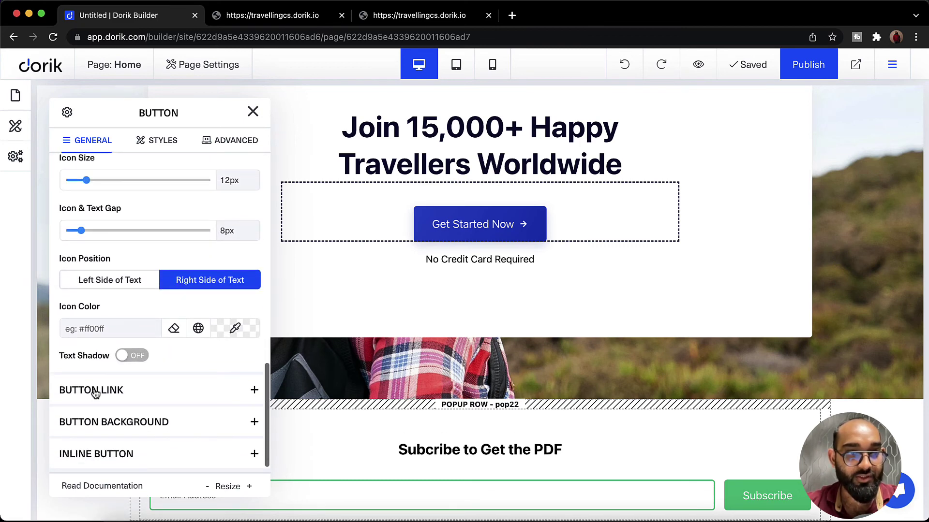
left_click(135, 391)
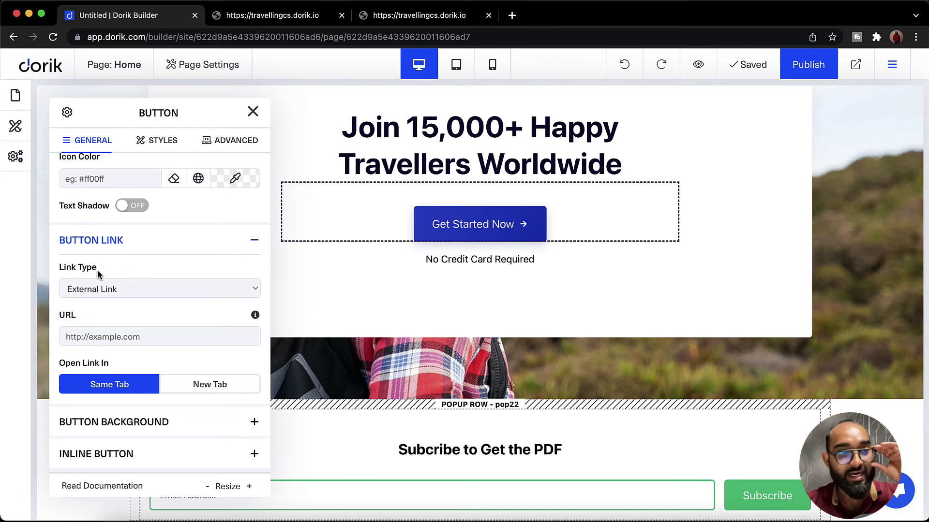
left_click(116, 289)
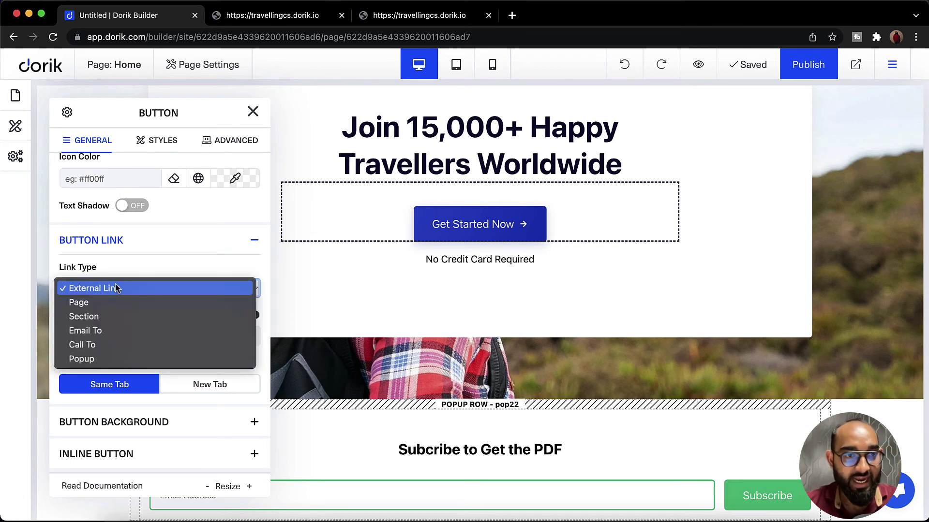
left_click(118, 357)
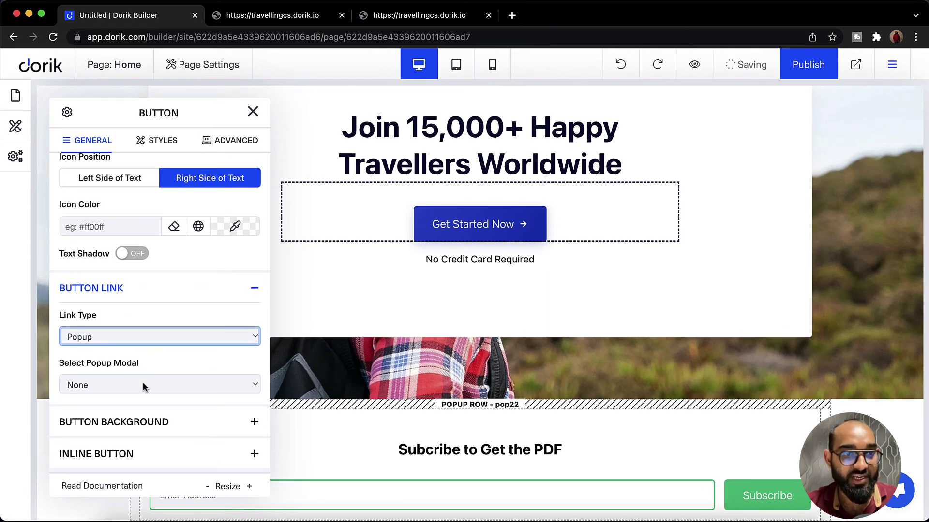
left_click(144, 383)
left_click(108, 399)
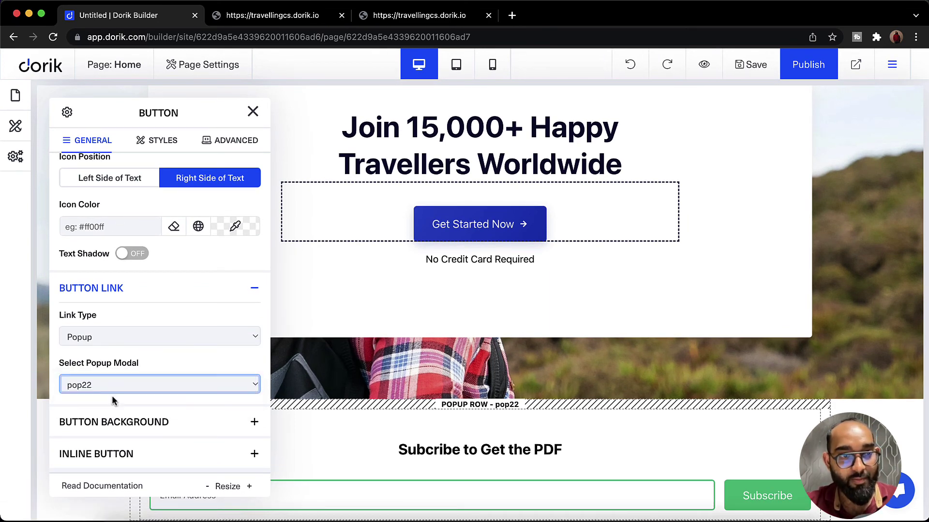
left_click(252, 112)
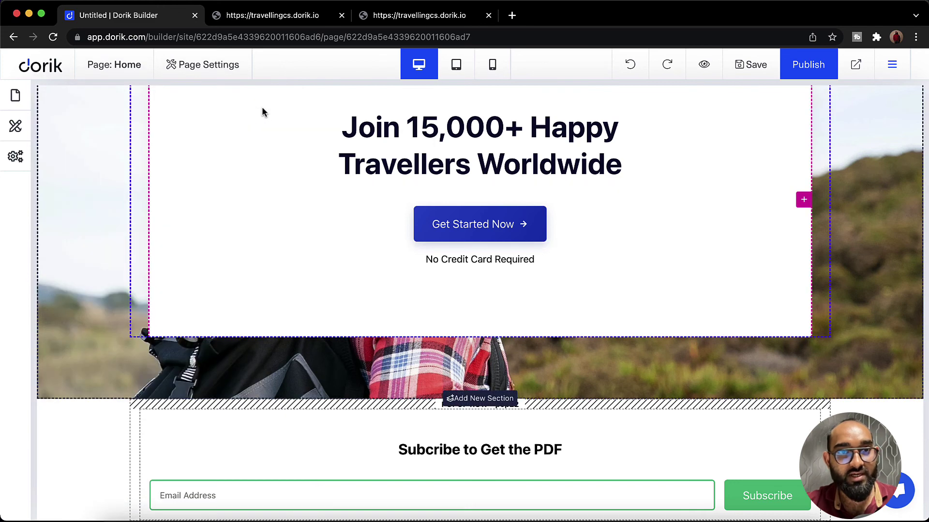
Publish, dismiss the onload popup, and confirm Get Started Now opens the 'Subcribe to Get the PDF' popup
left_click(824, 78)
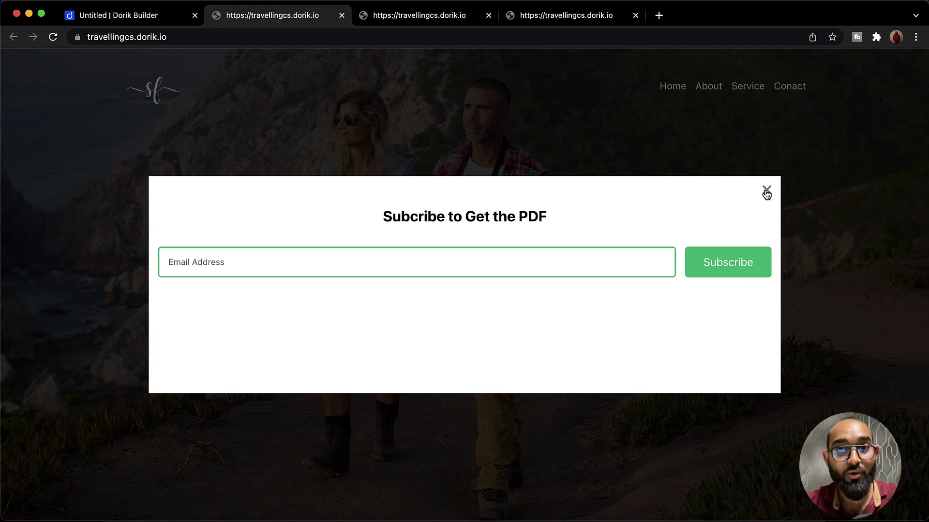
left_click(766, 193)
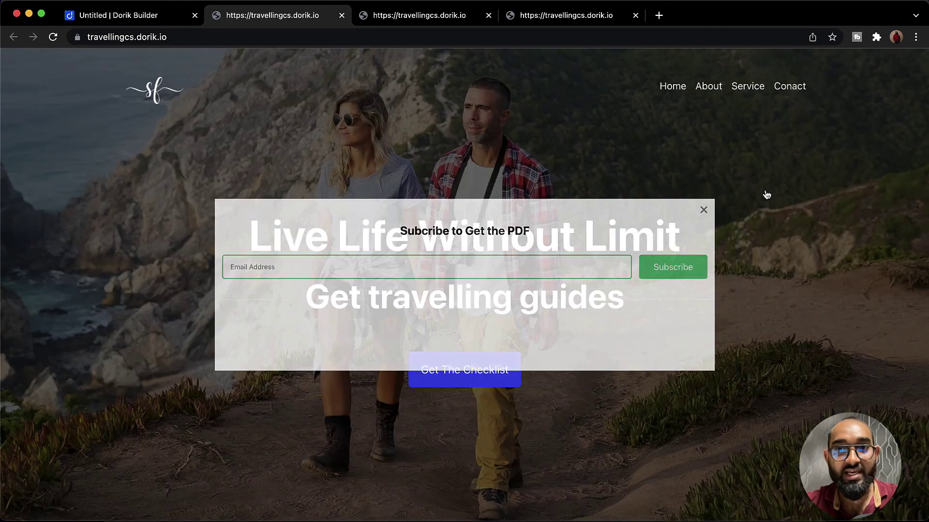
scroll(596, 268, "down", 15)
scroll(596, 268, "down", 5)
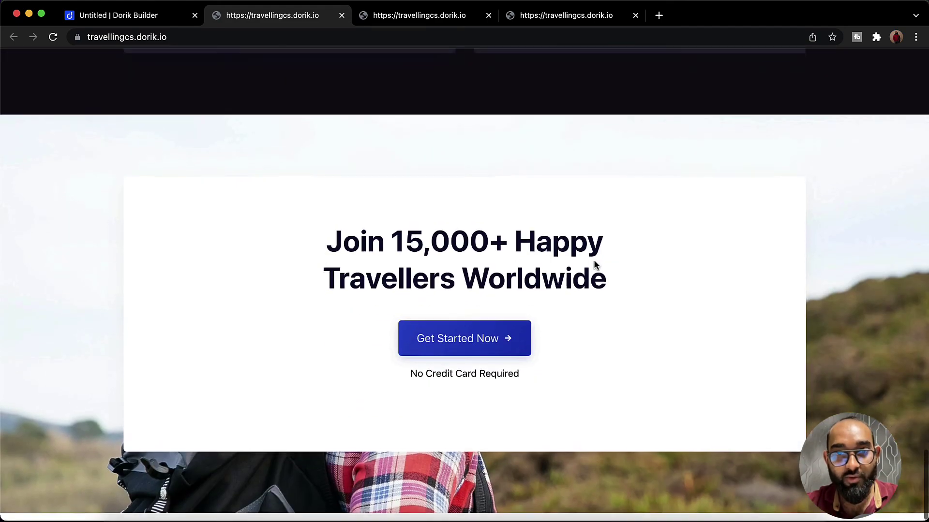
scroll(597, 269, "up", 1)
left_click(457, 359)
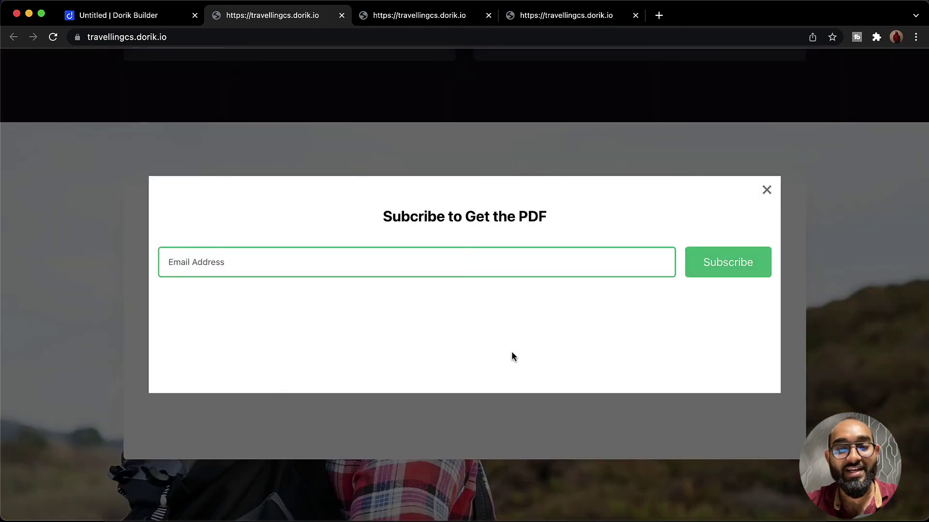
left_click(767, 189)
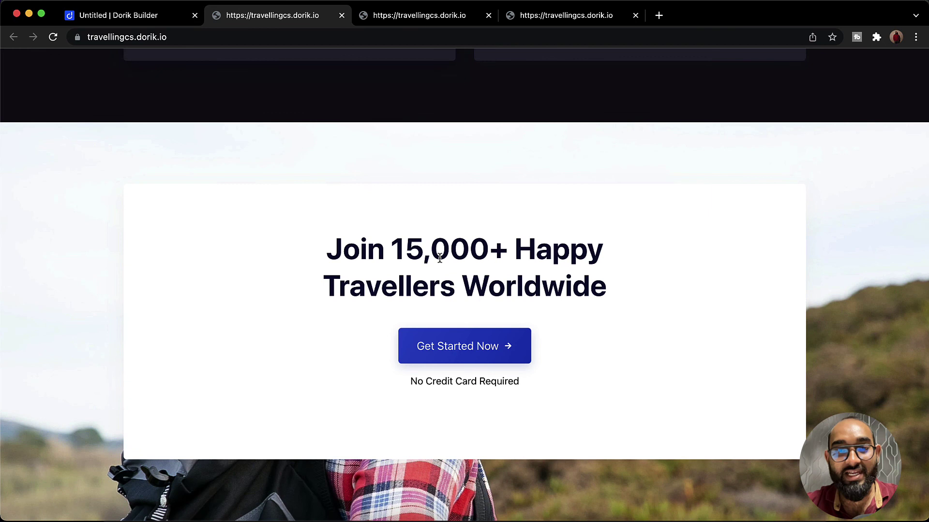